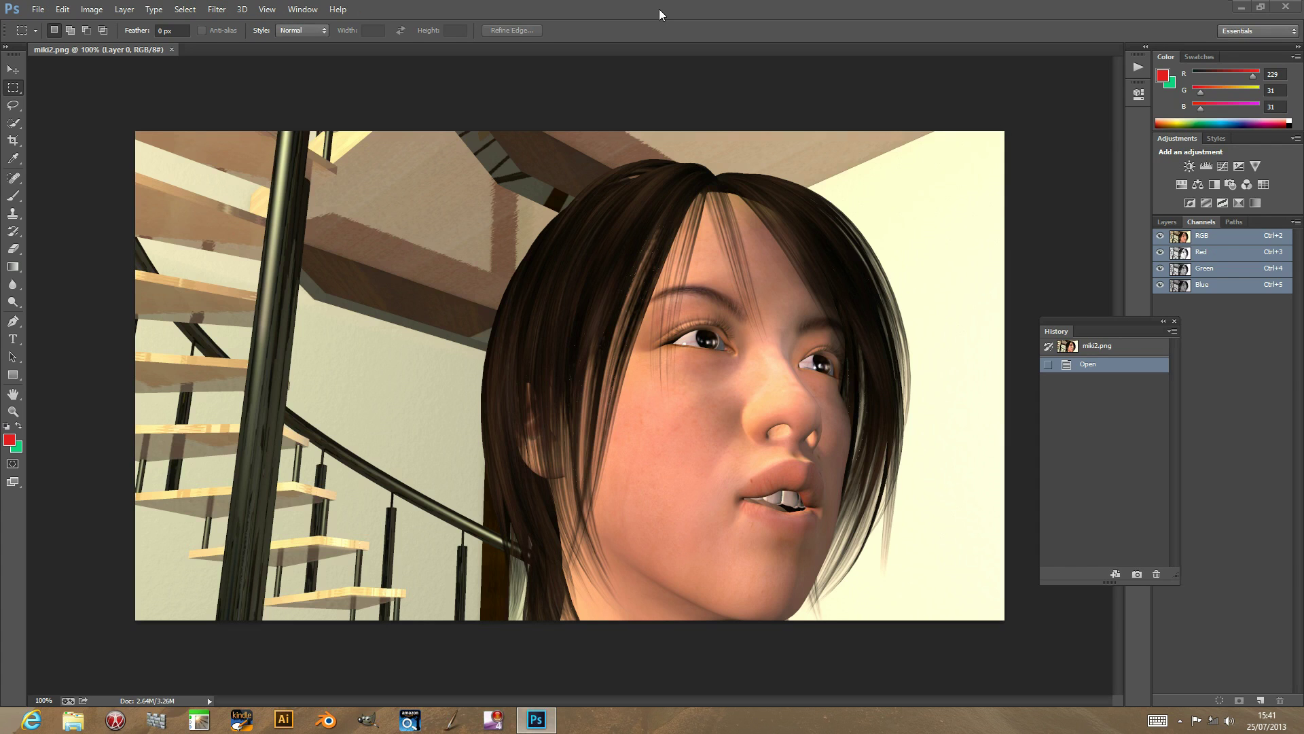
- Open the AP [Gradient] GradientCombo12 filter for the portrait image and move its dialog over the middle of the canvas
{"action": "left_click", "coordinate": [217, 10]}
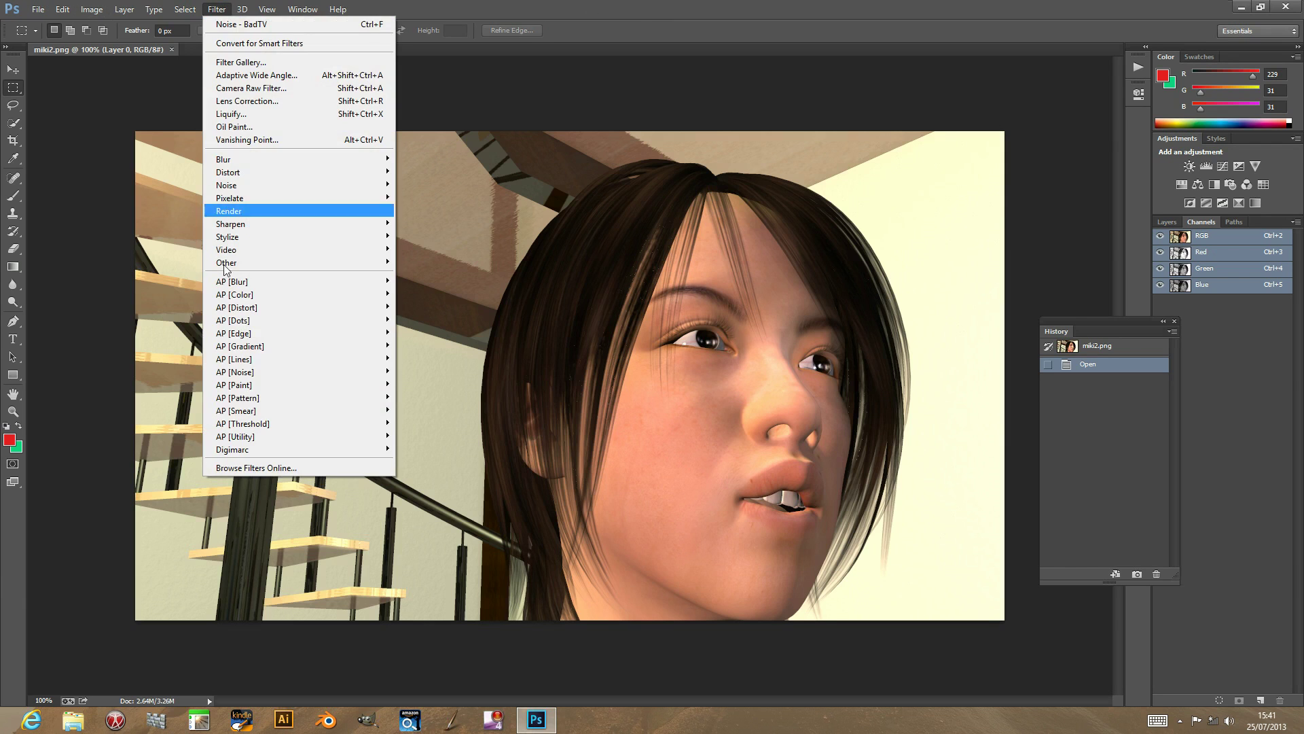
{"action": "mouse_move", "coordinate": [244, 348]}
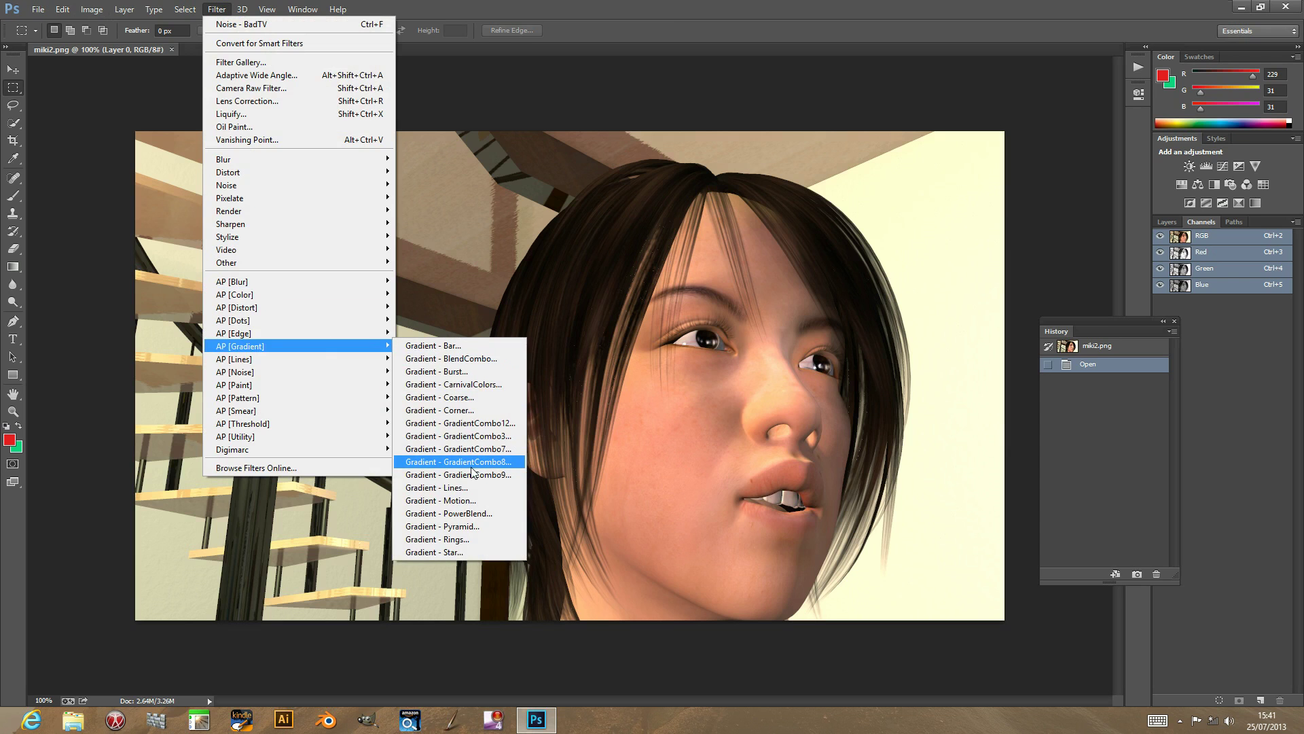
{"action": "left_click", "coordinate": [479, 423]}
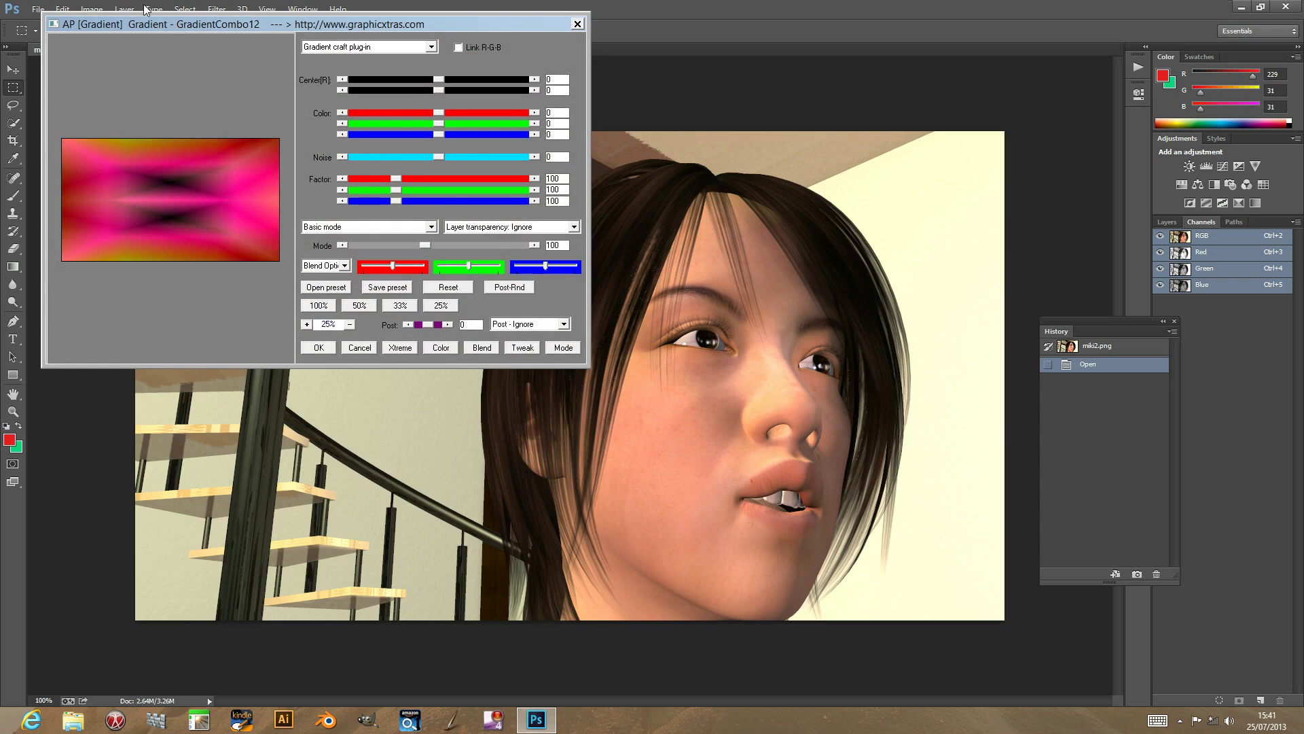
{"action": "left_click_drag", "start_coordinate": [192, 16], "coordinate": [664, 87]}
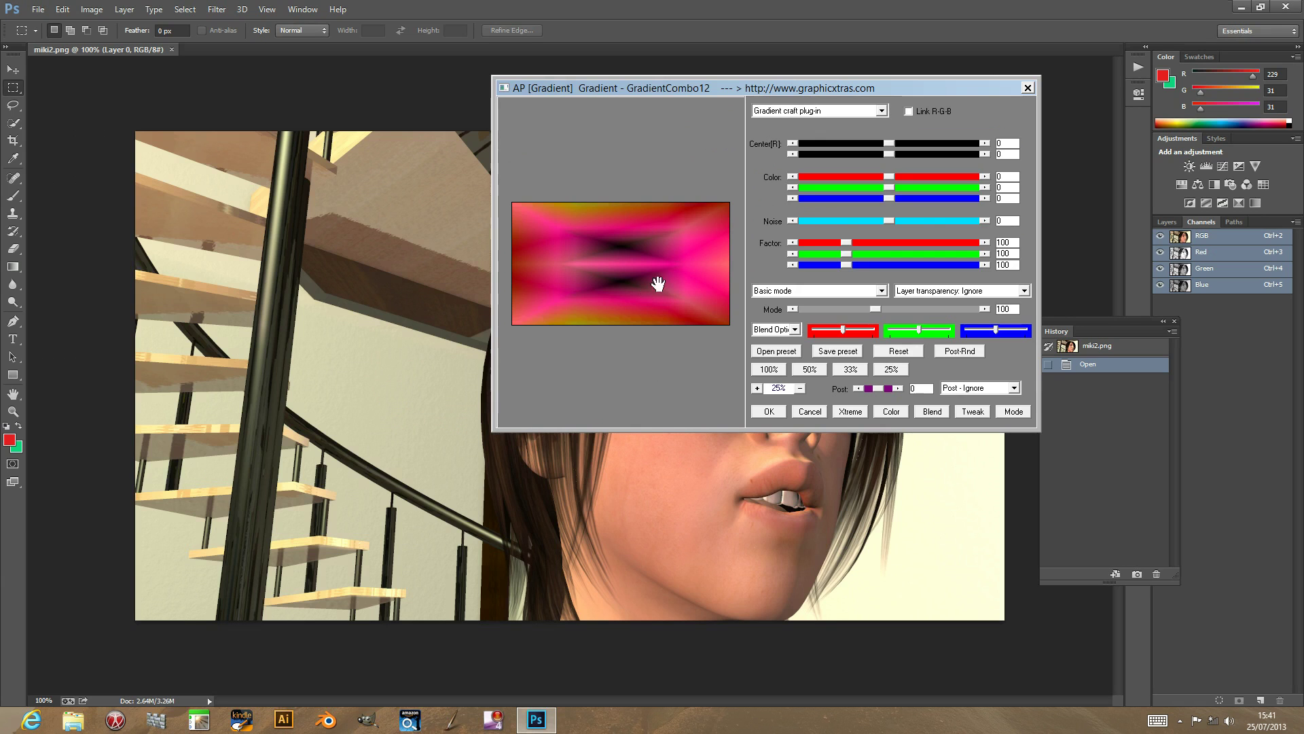
- Try the Craft variant, Cross variant and PowerLines gradients, settle on Squared plug-in, and preview it at 50%
{"action": "left_click", "coordinate": [809, 112]}
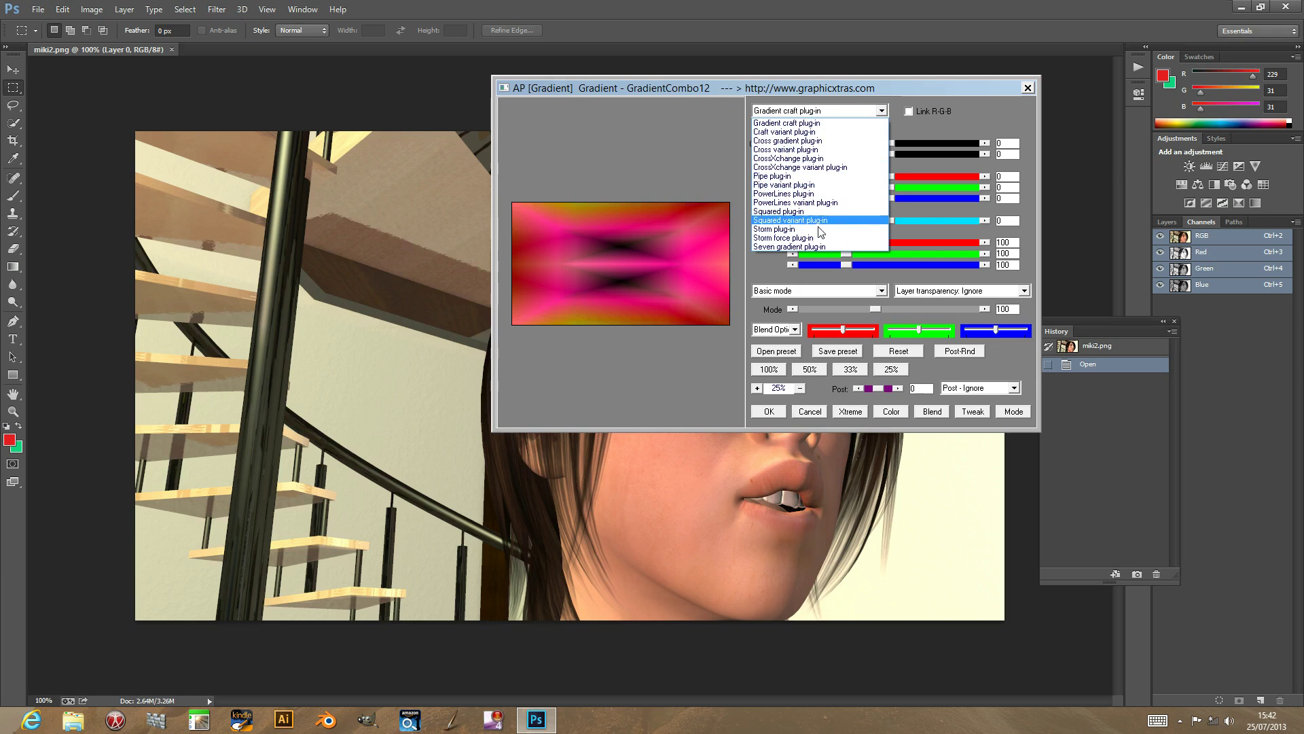
{"action": "left_click", "coordinate": [816, 132]}
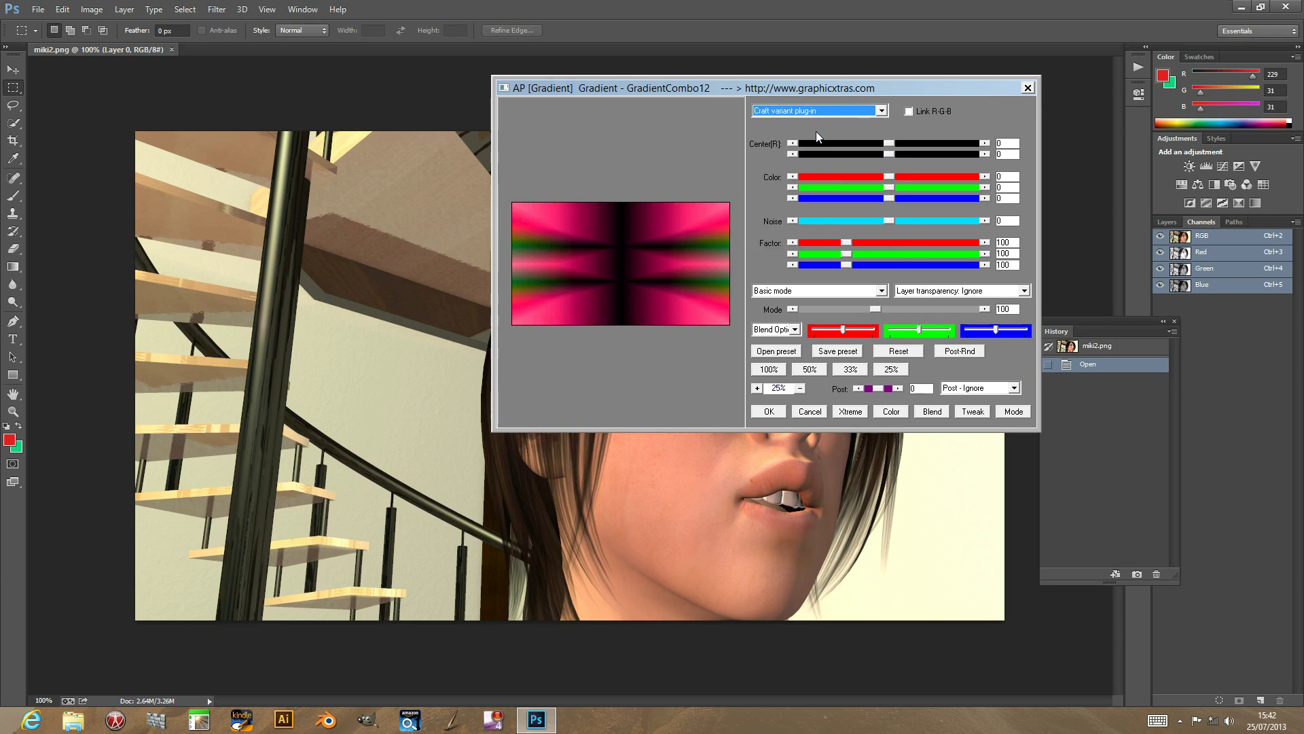
{"action": "key", "text": "Down"}
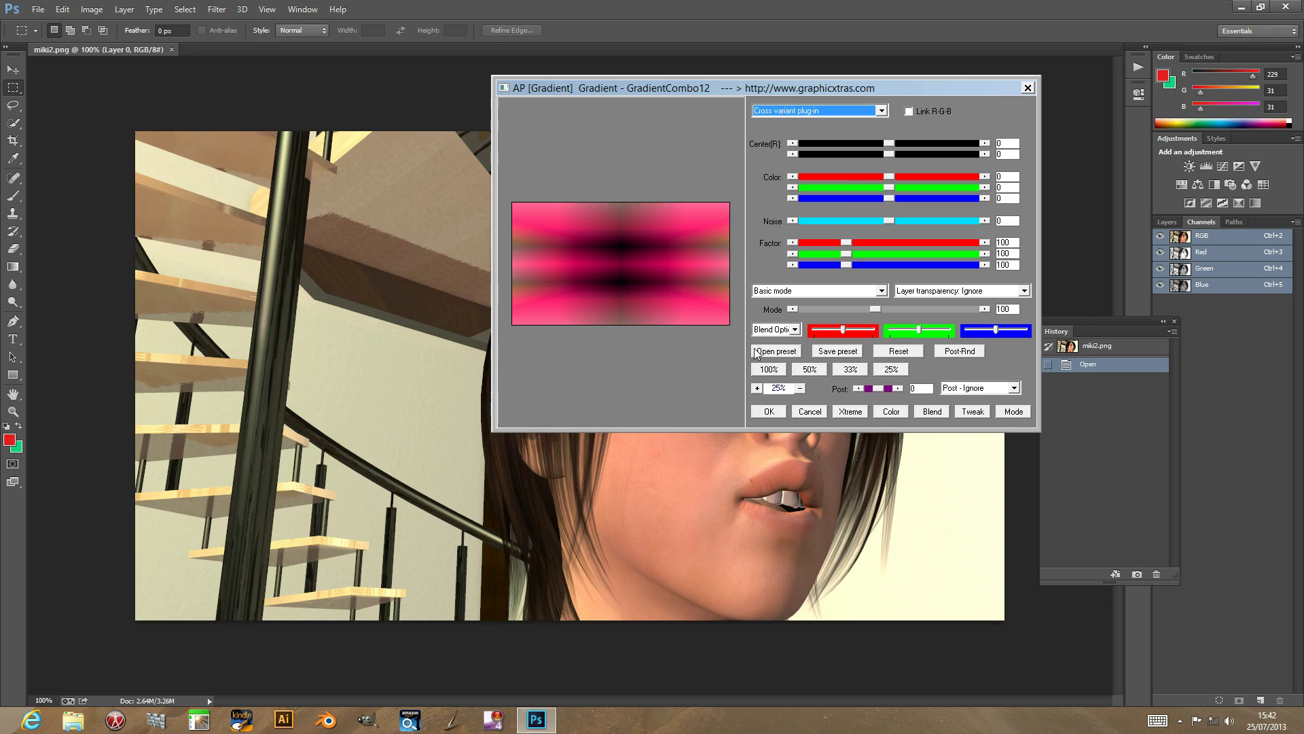
{"action": "left_click", "coordinate": [825, 107]}
{"action": "left_click", "coordinate": [817, 189]}
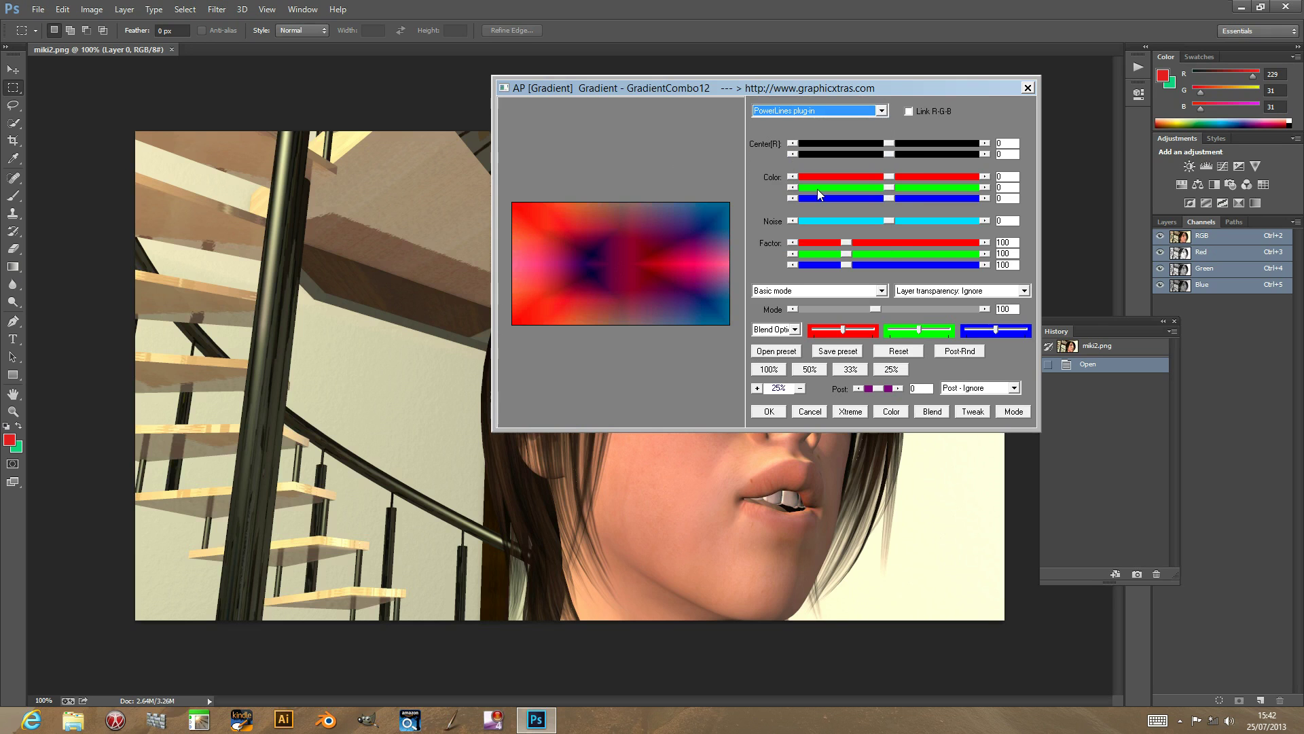
{"action": "key", "text": "Down"}
{"action": "key", "text": "Down"}
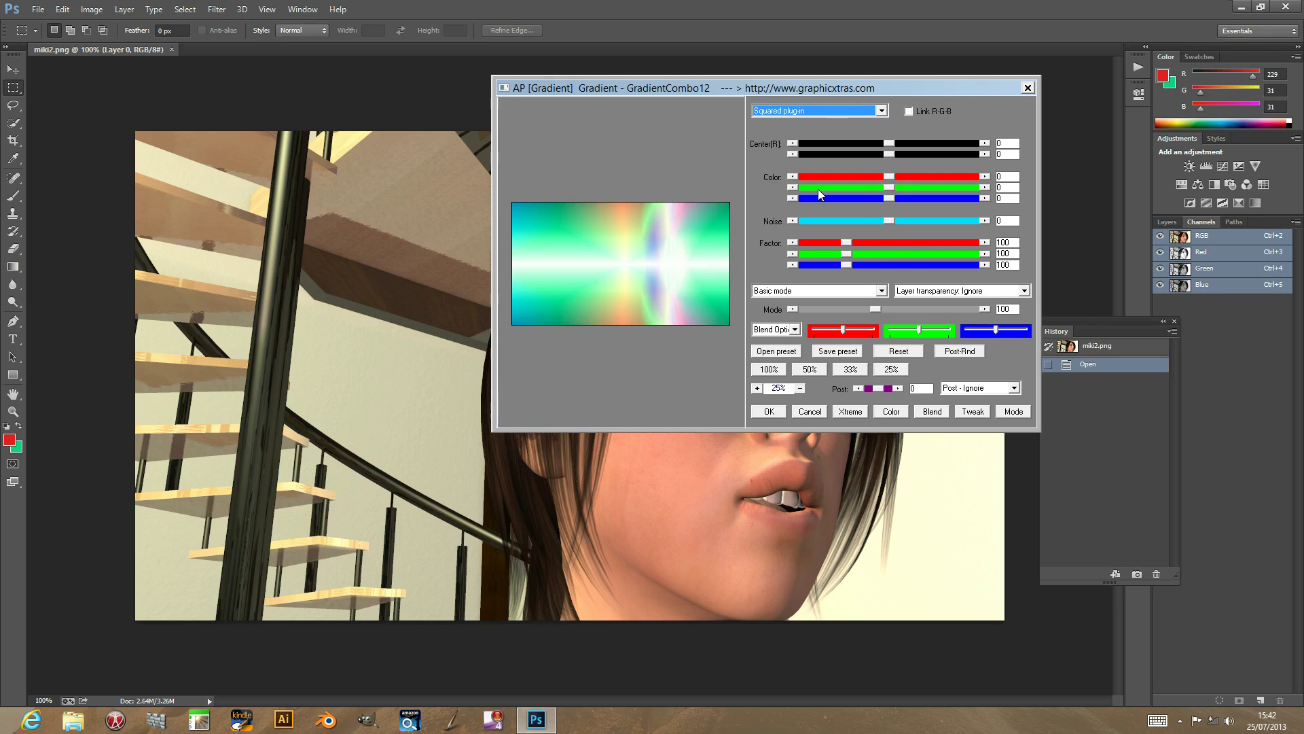
{"action": "left_click", "coordinate": [811, 369]}
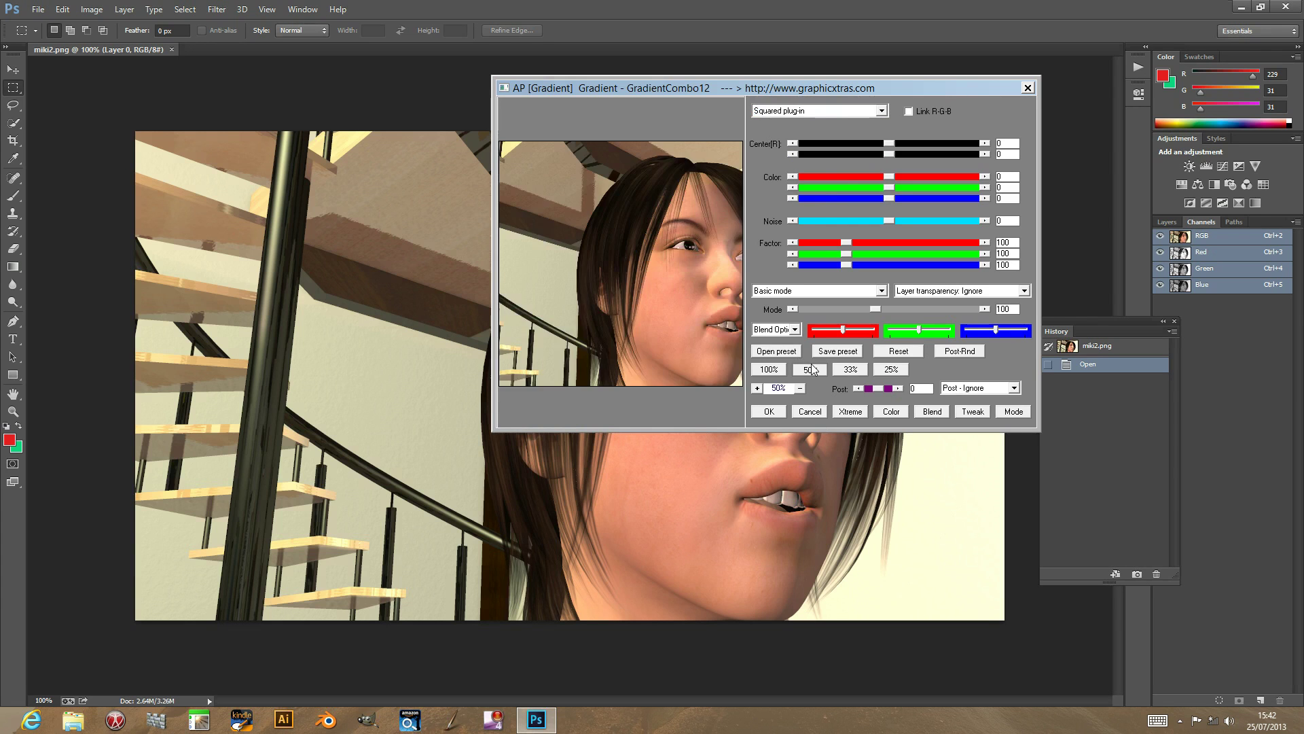
{"action": "left_click_drag", "start_coordinate": [657, 239], "coordinate": [610, 242]}
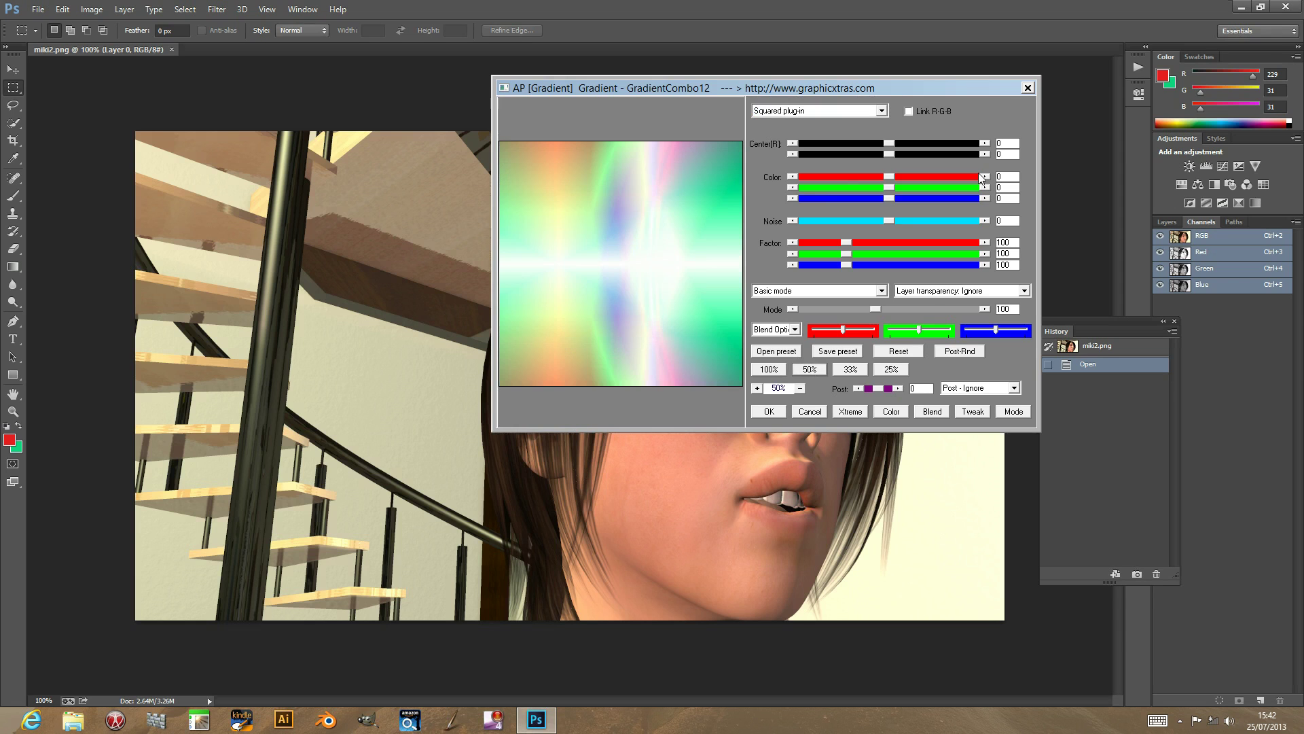
- Set Center to -859 and -378, Color to 282, 205 and 89, Noise to 1, red Factor to 127 and green Factor to 63
{"action": "left_click_drag", "start_coordinate": [889, 143], "coordinate": [948, 190]}
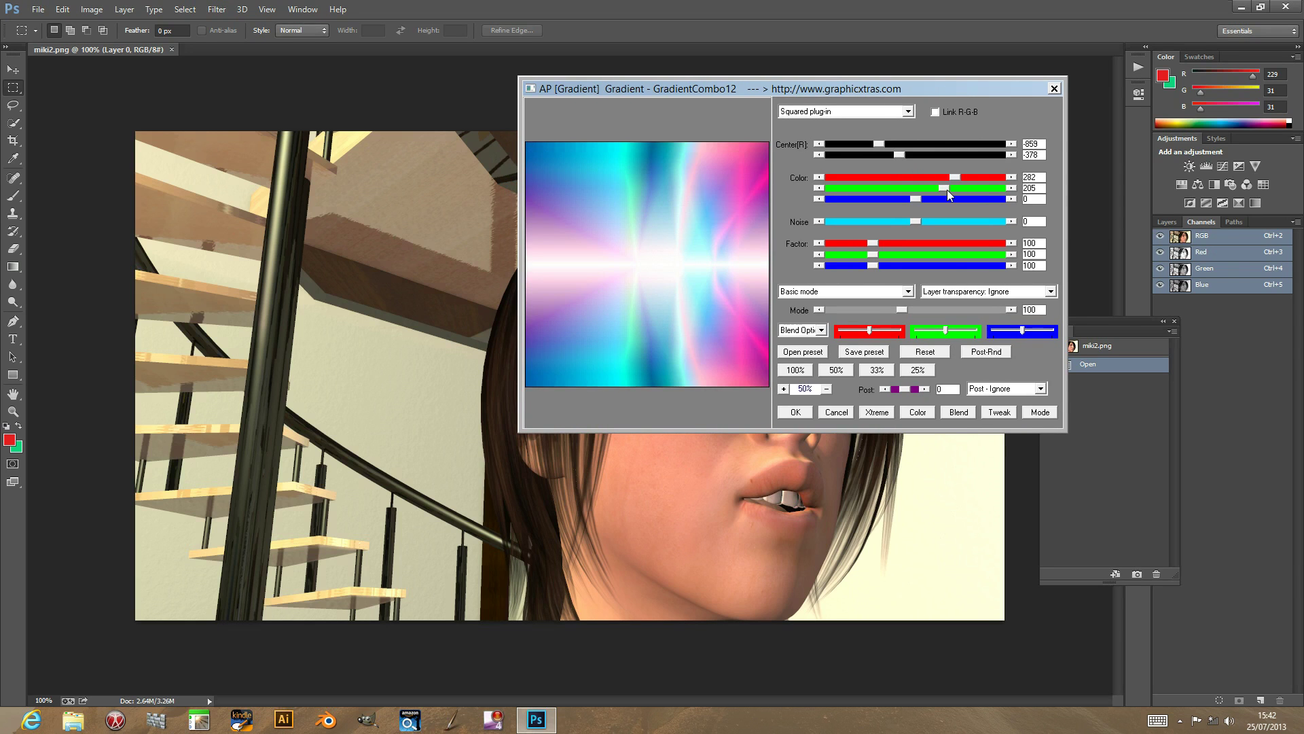
{"action": "left_click_drag", "start_coordinate": [921, 198], "coordinate": [903, 239]}
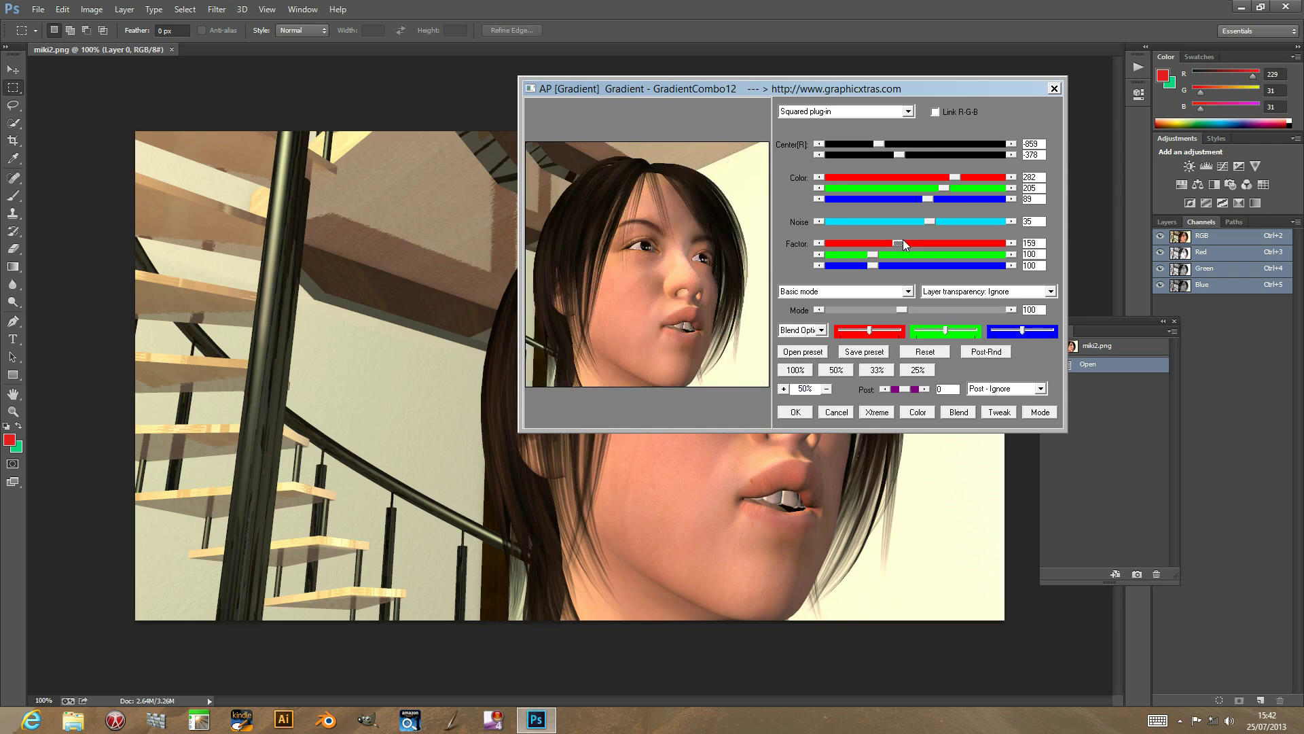
{"action": "mouse_move", "coordinate": [870, 253]}
{"action": "left_mouse_down"}
{"action": "mouse_move", "coordinate": [936, 254]}
{"action": "mouse_move", "coordinate": [859, 253]}
{"action": "mouse_move", "coordinate": [887, 242]}
{"action": "left_mouse_up"}
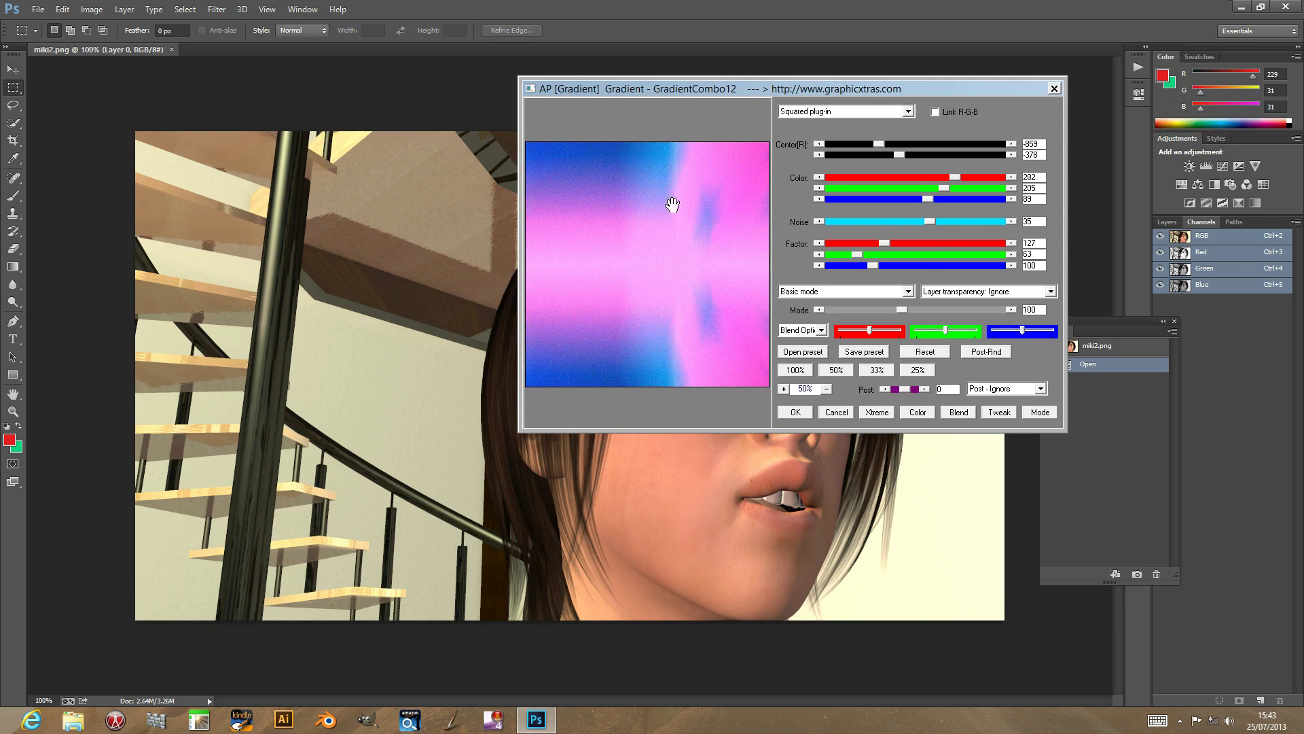
{"action": "left_click_drag", "start_coordinate": [920, 221], "coordinate": [919, 220]}
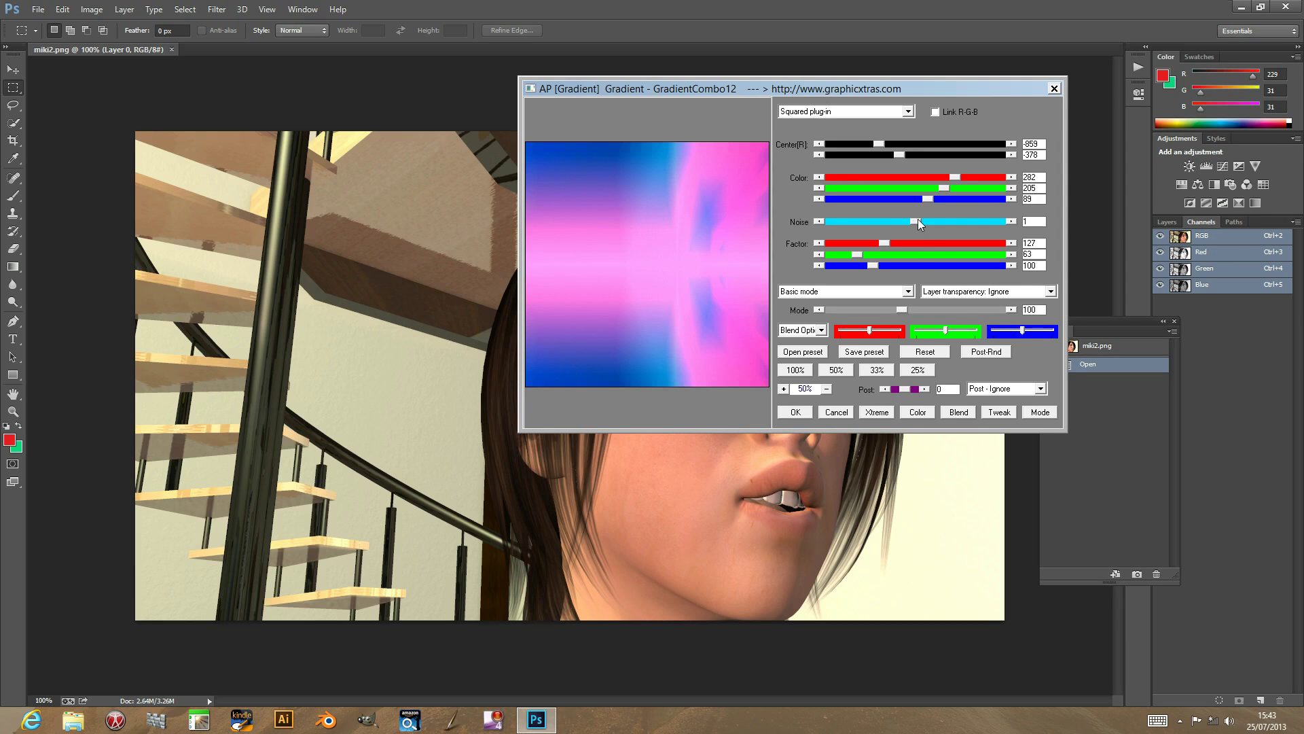
- Randomize the blend option until the gradient blends with the portrait using Alien
{"action": "left_click", "coordinate": [959, 413]}
{"action": "left_click", "coordinate": [959, 413]}
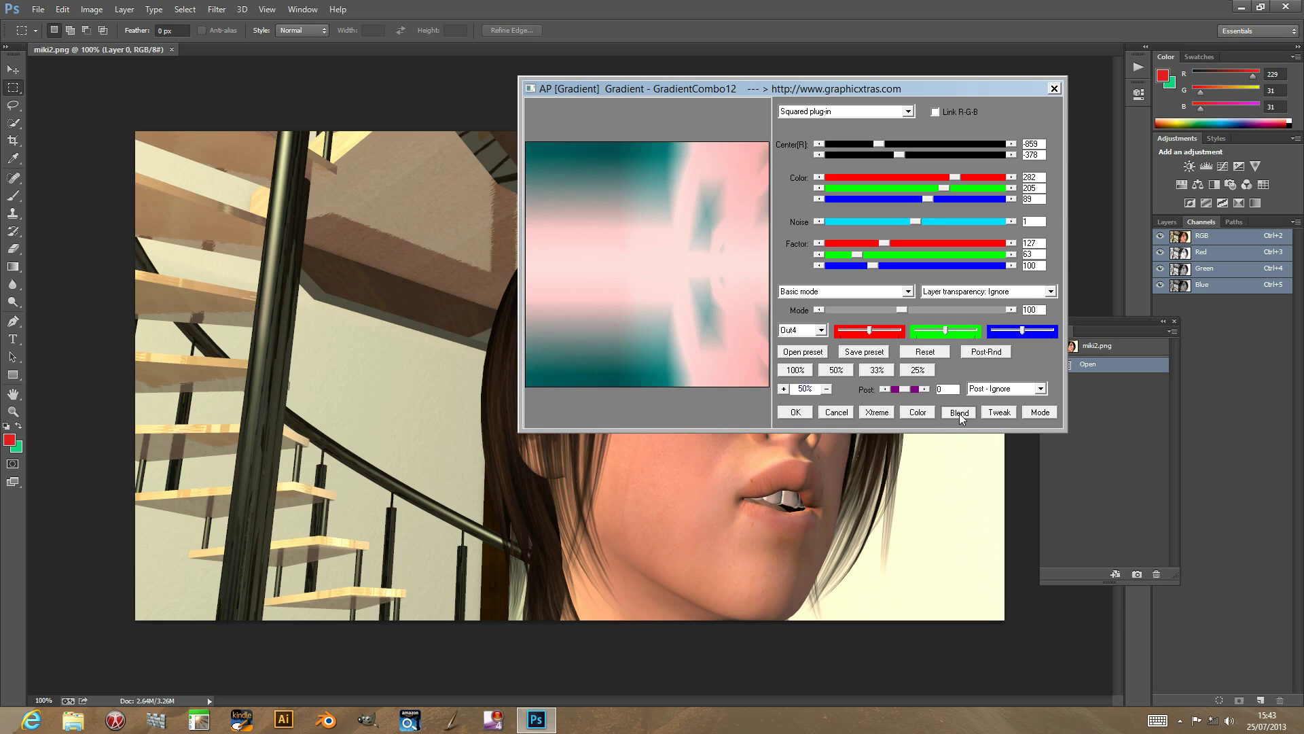
{"action": "left_click", "coordinate": [959, 413]}
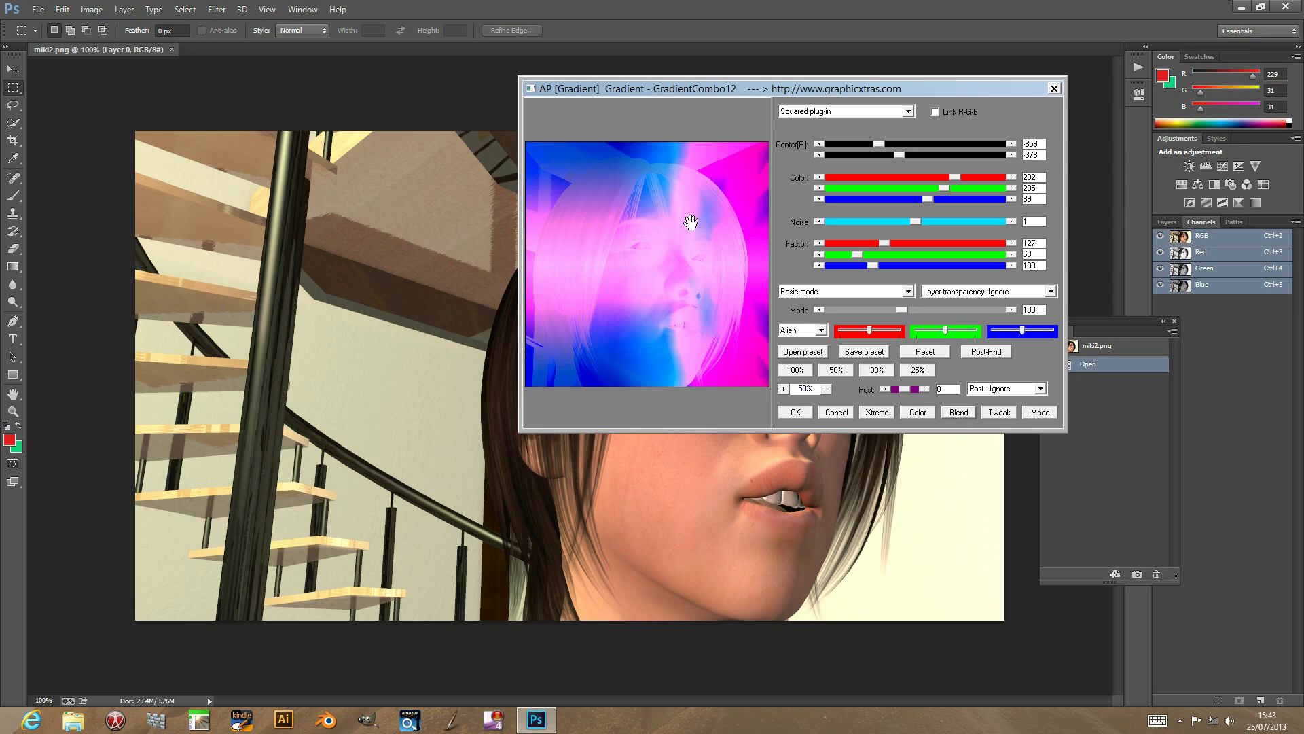
- Try random modes such as Smeary color and Shift extreme, and test Smear mode with Xtreme randomization
{"action": "left_click", "coordinate": [1039, 412]}
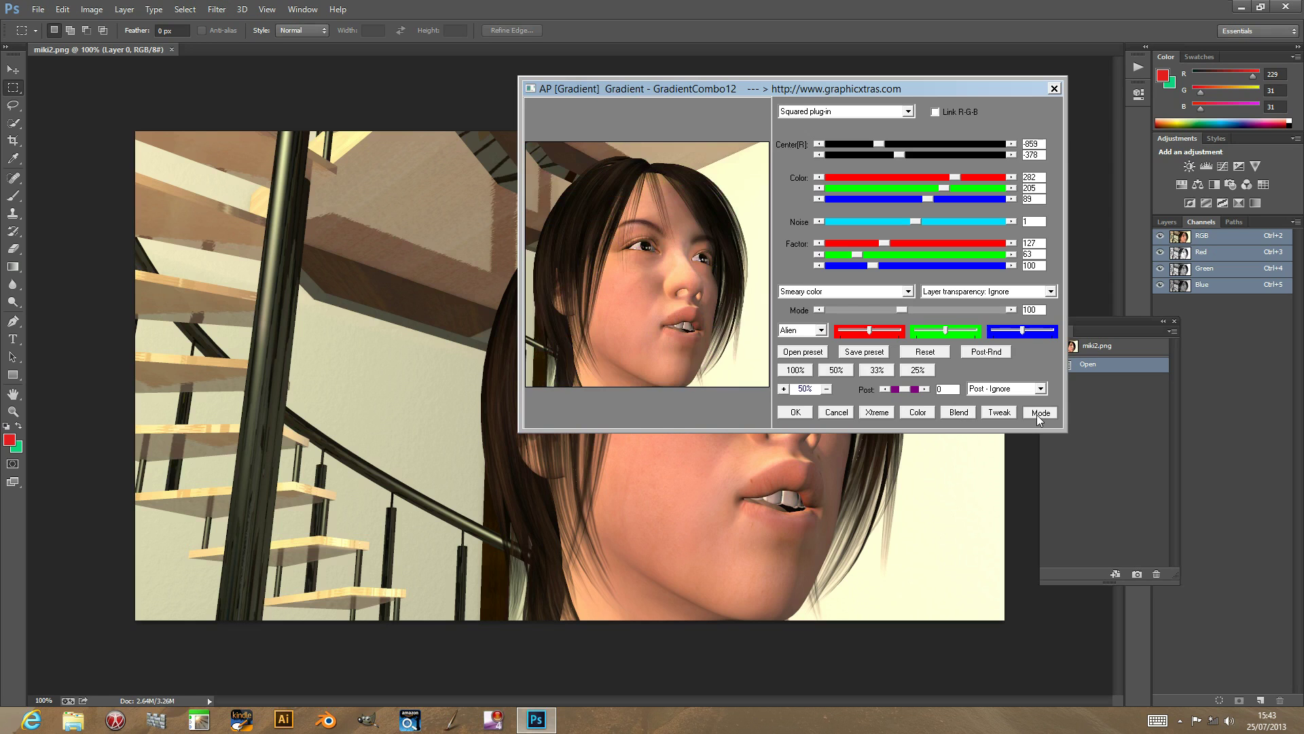
{"action": "left_click", "coordinate": [1039, 412]}
{"action": "left_click", "coordinate": [1039, 413]}
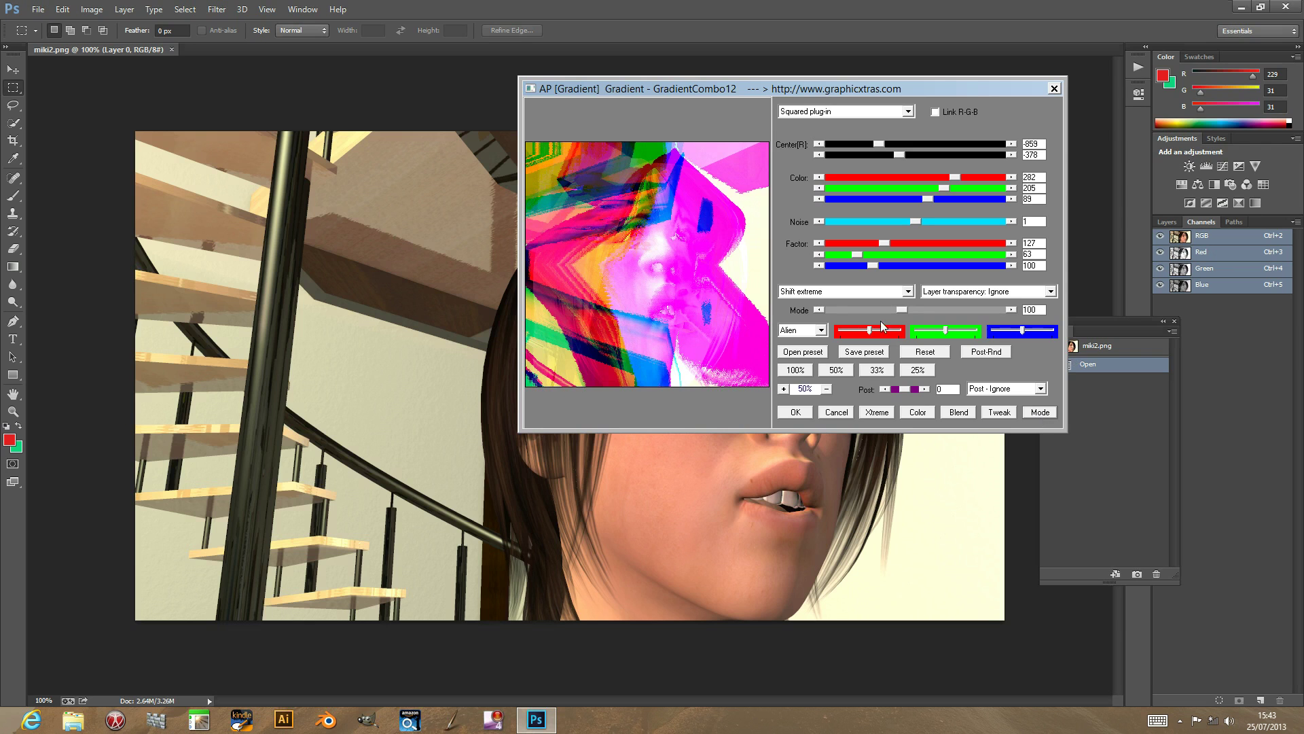
{"action": "left_click", "coordinate": [838, 292]}
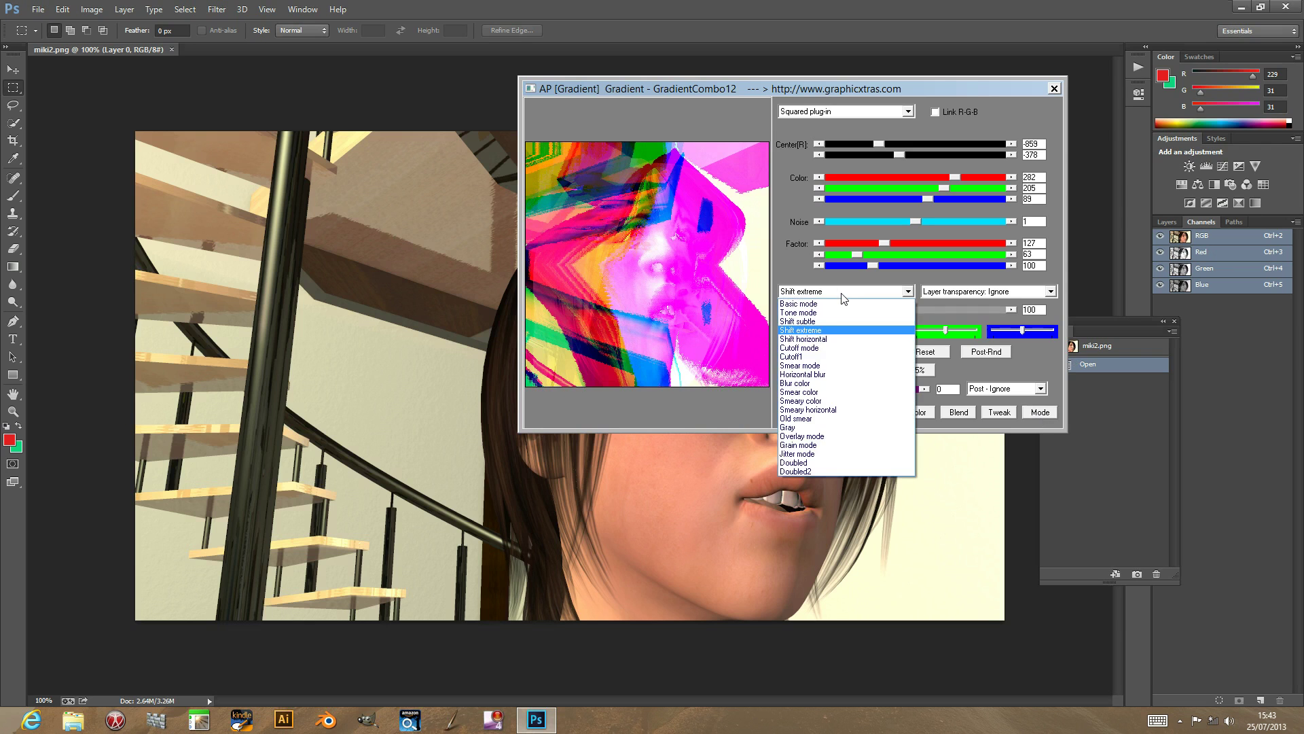
{"action": "left_click", "coordinate": [809, 367]}
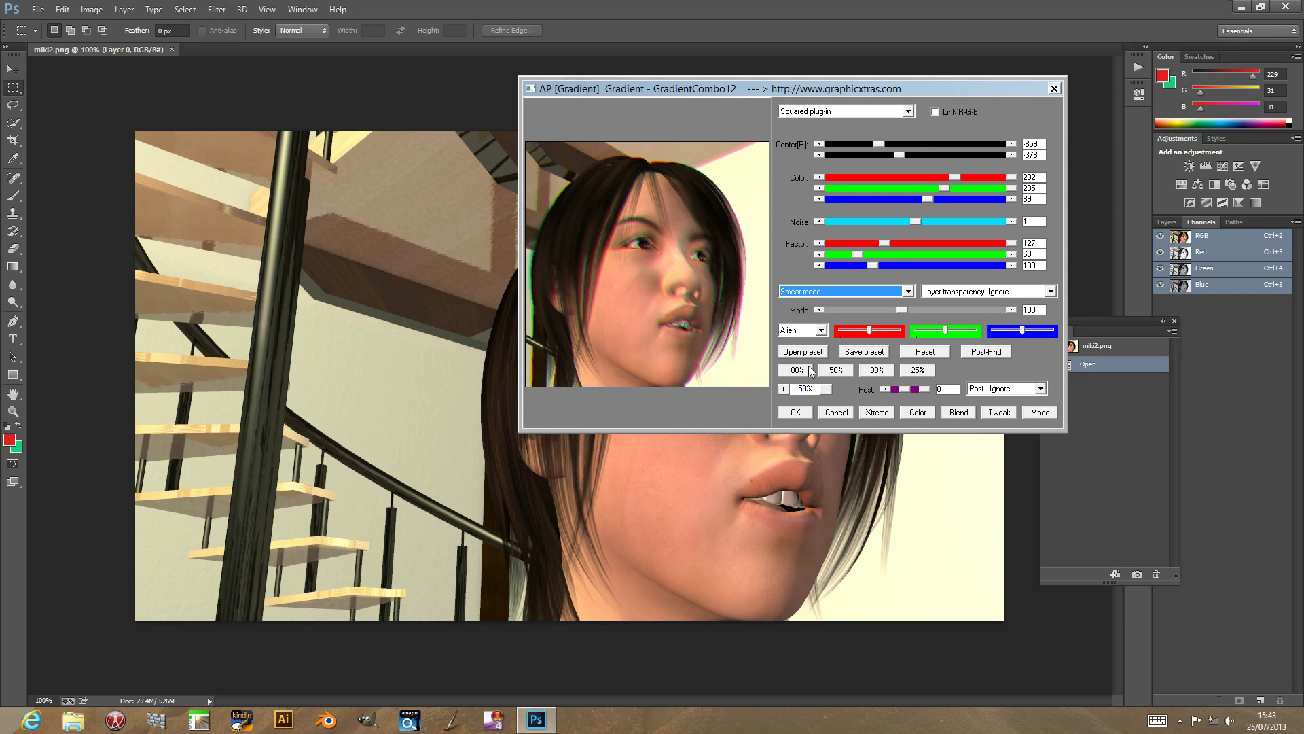
{"action": "left_click", "coordinate": [875, 414]}
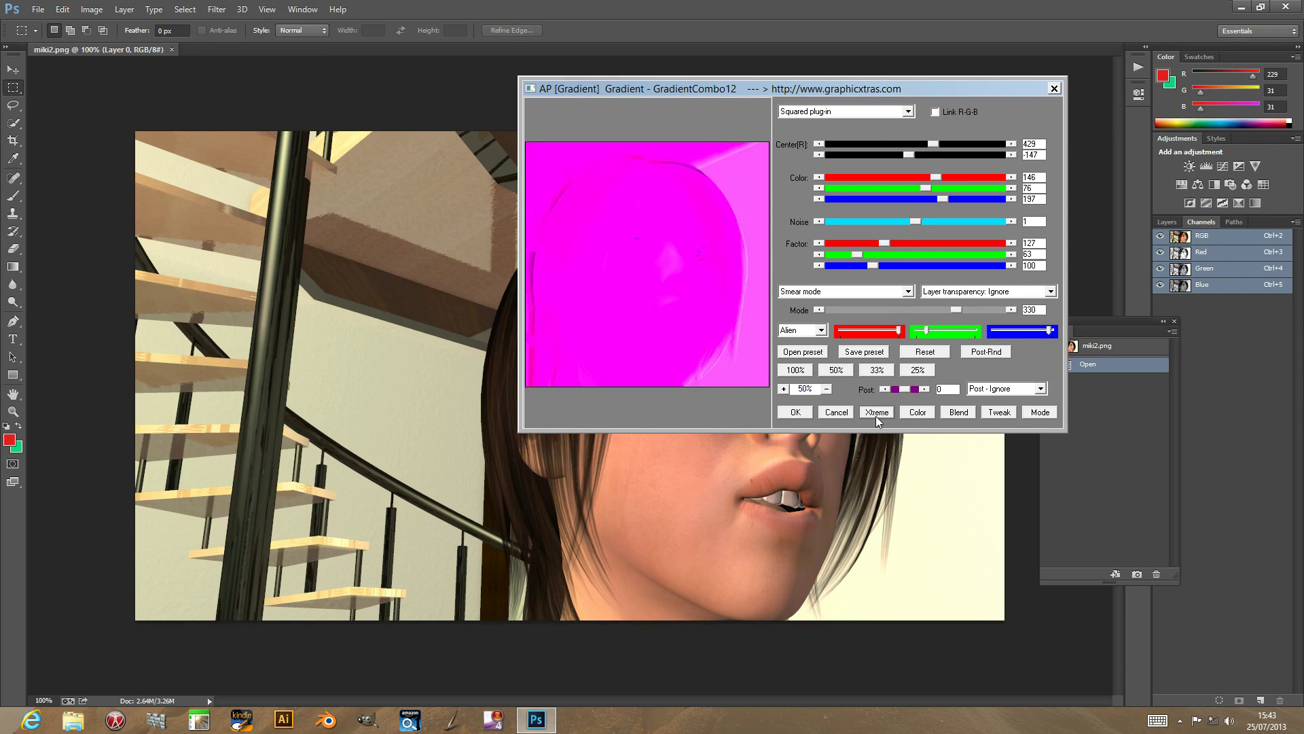
- Set the mode to Basic mode, randomize the gradient with Xtreme a few times, and apply the filter
{"action": "left_click", "coordinate": [821, 292]}
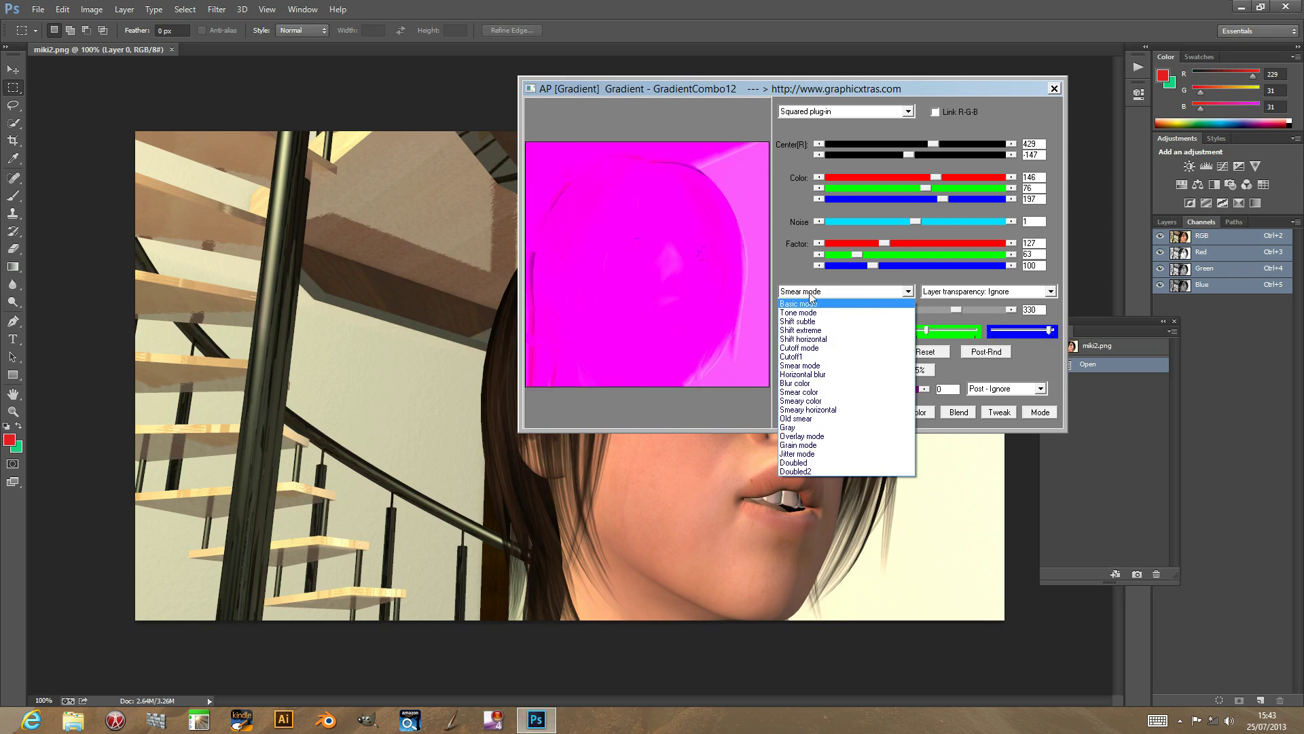
{"action": "left_click", "coordinate": [810, 303]}
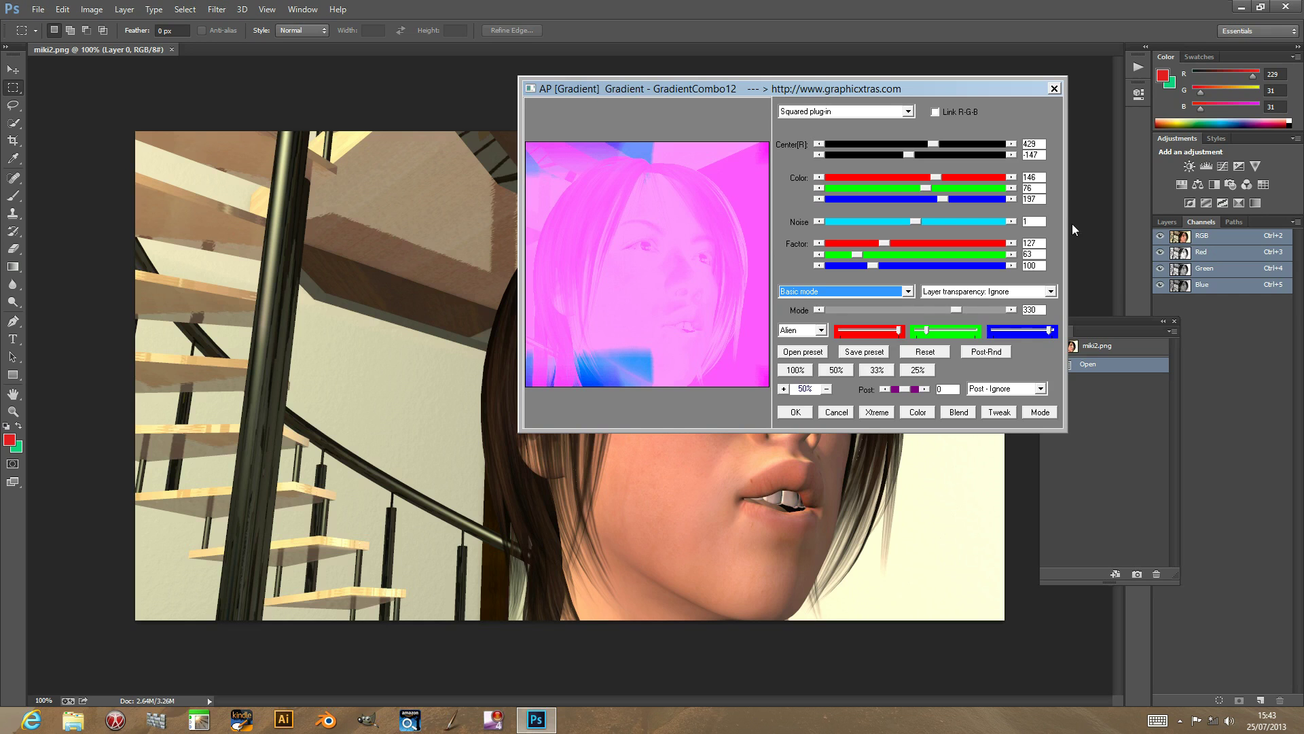
{"action": "left_click", "coordinate": [876, 415]}
{"action": "left_click", "coordinate": [876, 416]}
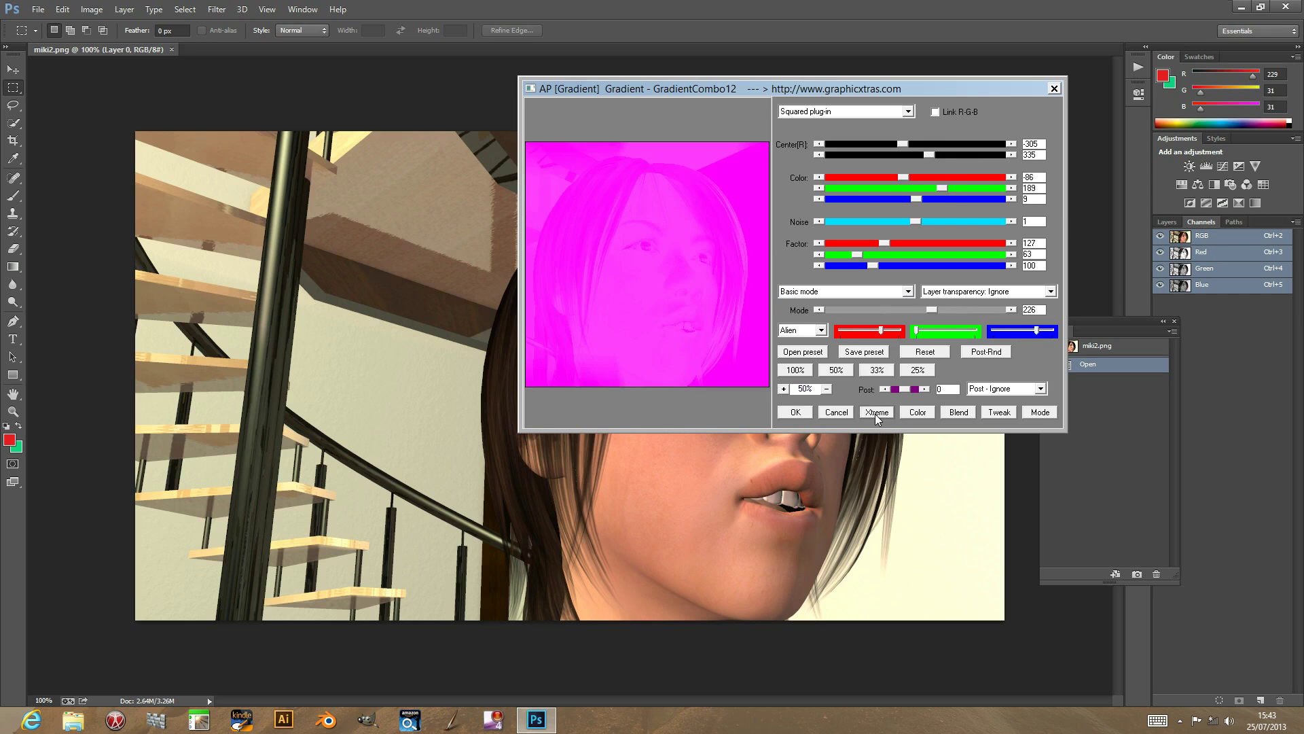
{"action": "left_click", "coordinate": [877, 417]}
{"action": "left_click", "coordinate": [795, 412]}
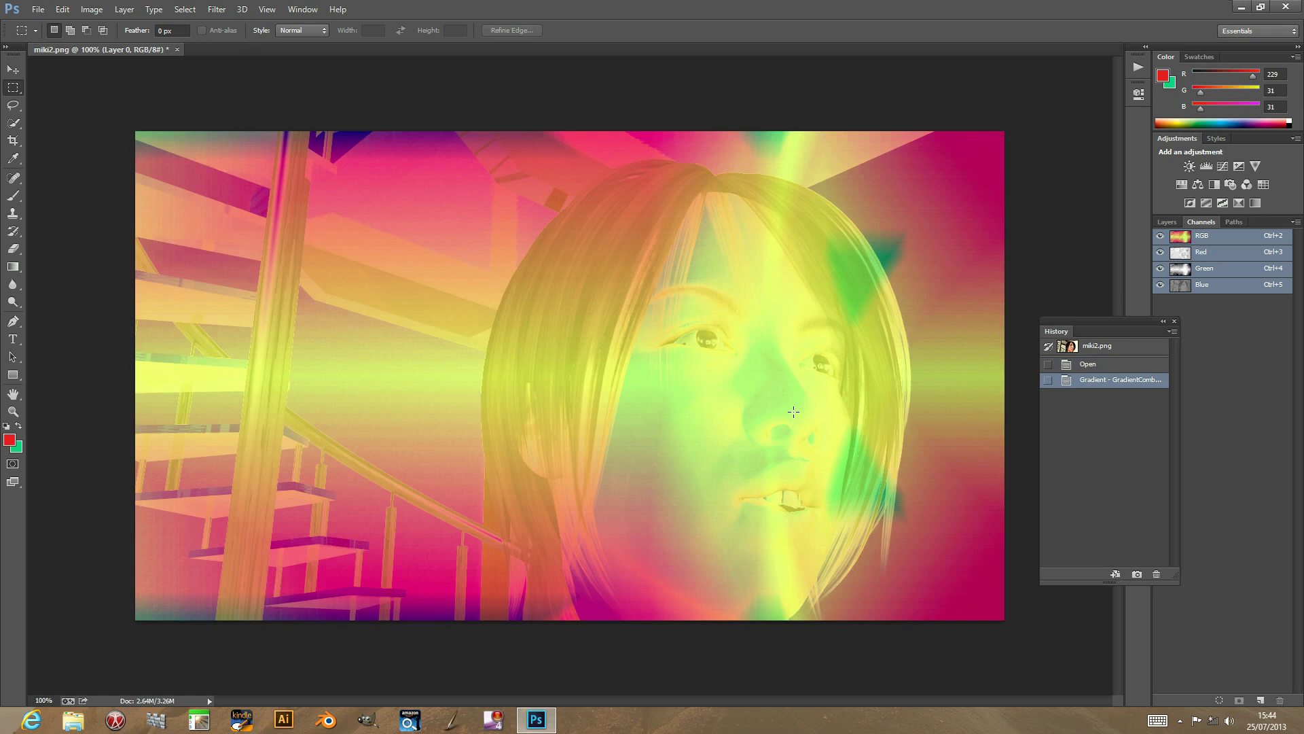
- Change the foreground colour to a dark red with RGB values 75, 16, 16
{"action": "left_click", "coordinate": [9, 440]}
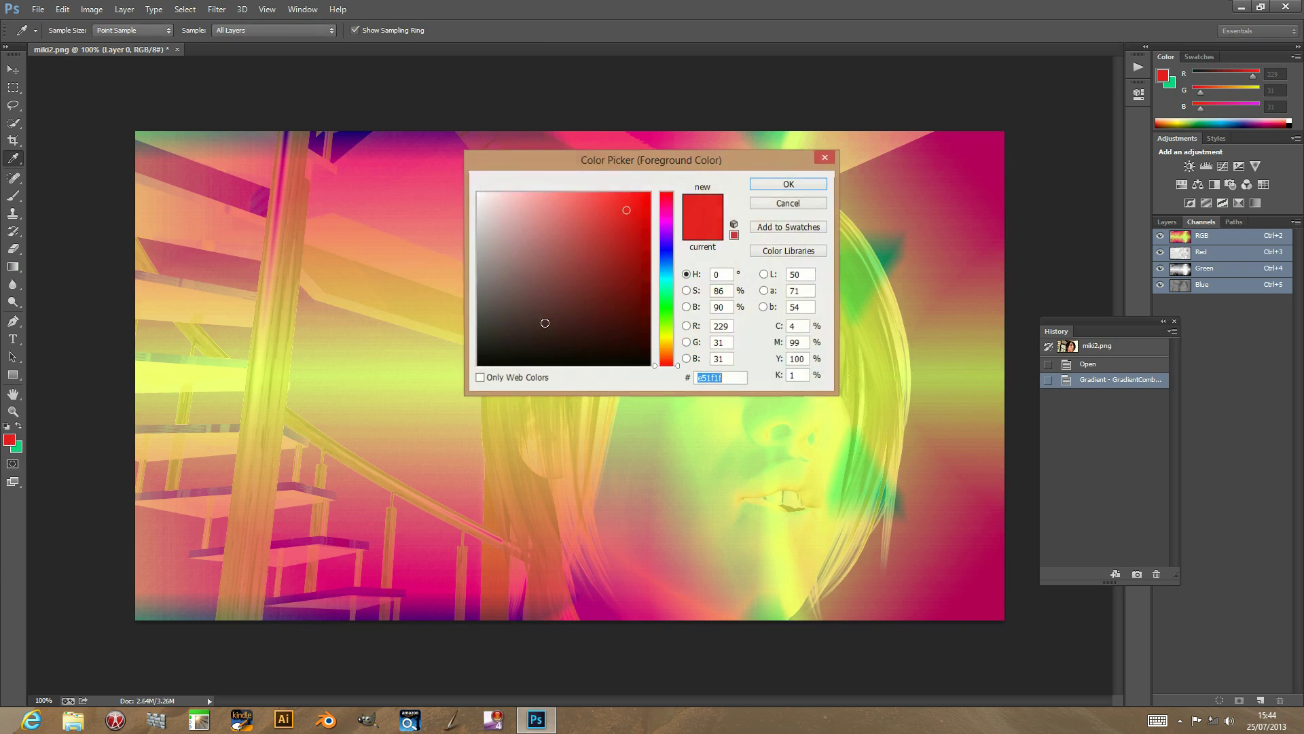
{"action": "left_click", "coordinate": [615, 315]}
{"action": "left_click", "coordinate": [787, 185]}
- Reopen the GradientCombo12 filter on the image and set its post effect to Gradient 5
{"action": "left_click", "coordinate": [217, 9]}
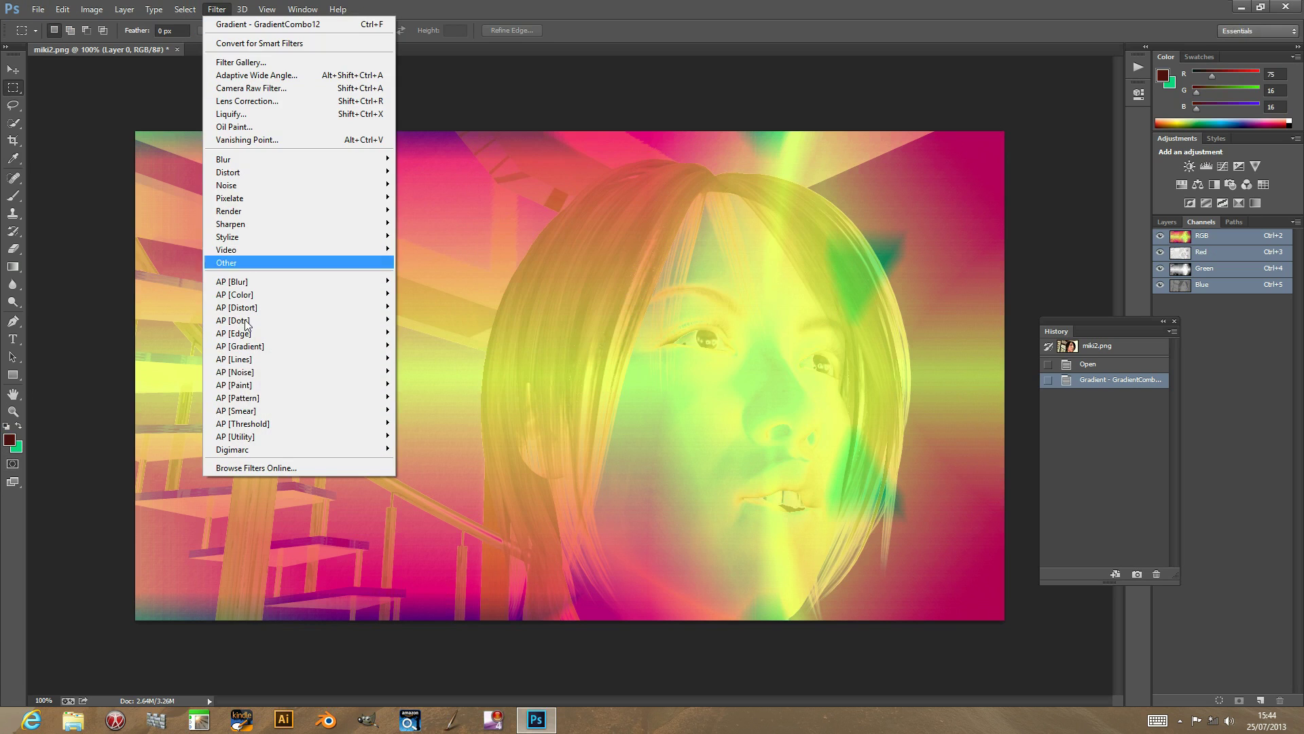
{"action": "mouse_move", "coordinate": [367, 345]}
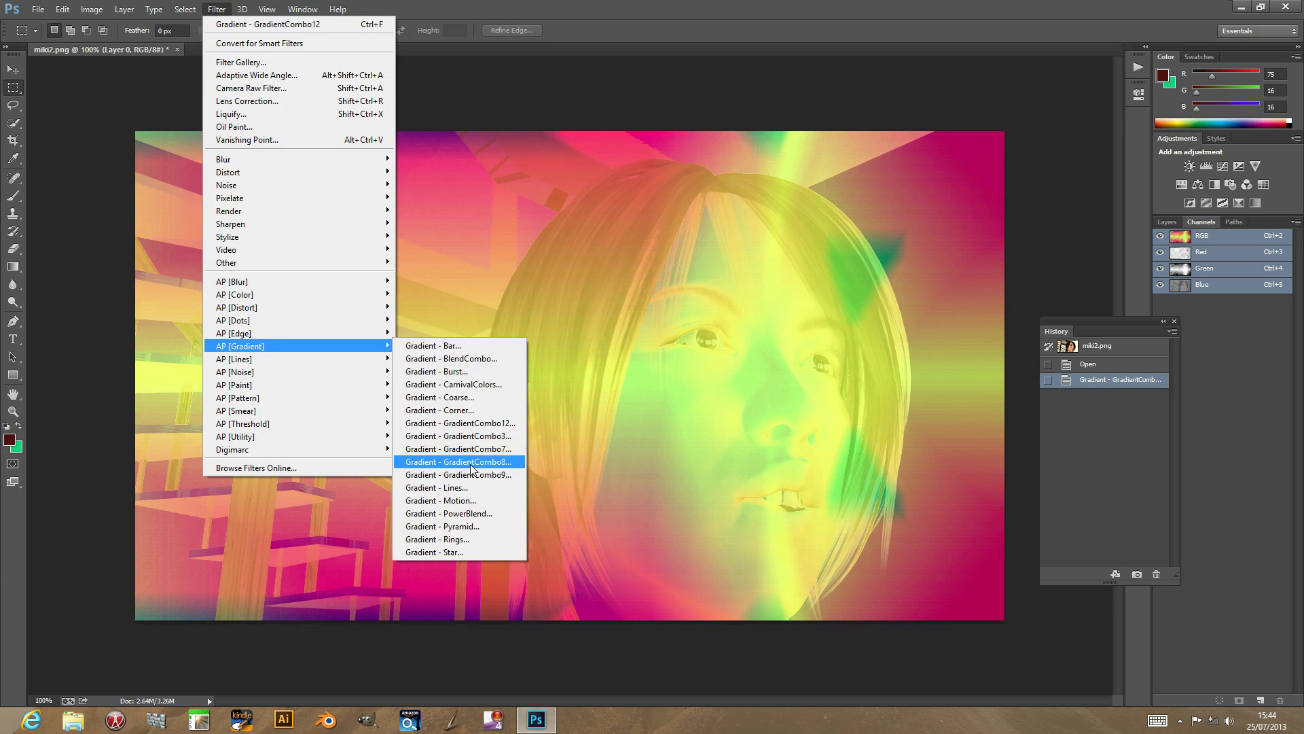
{"action": "left_click", "coordinate": [479, 423]}
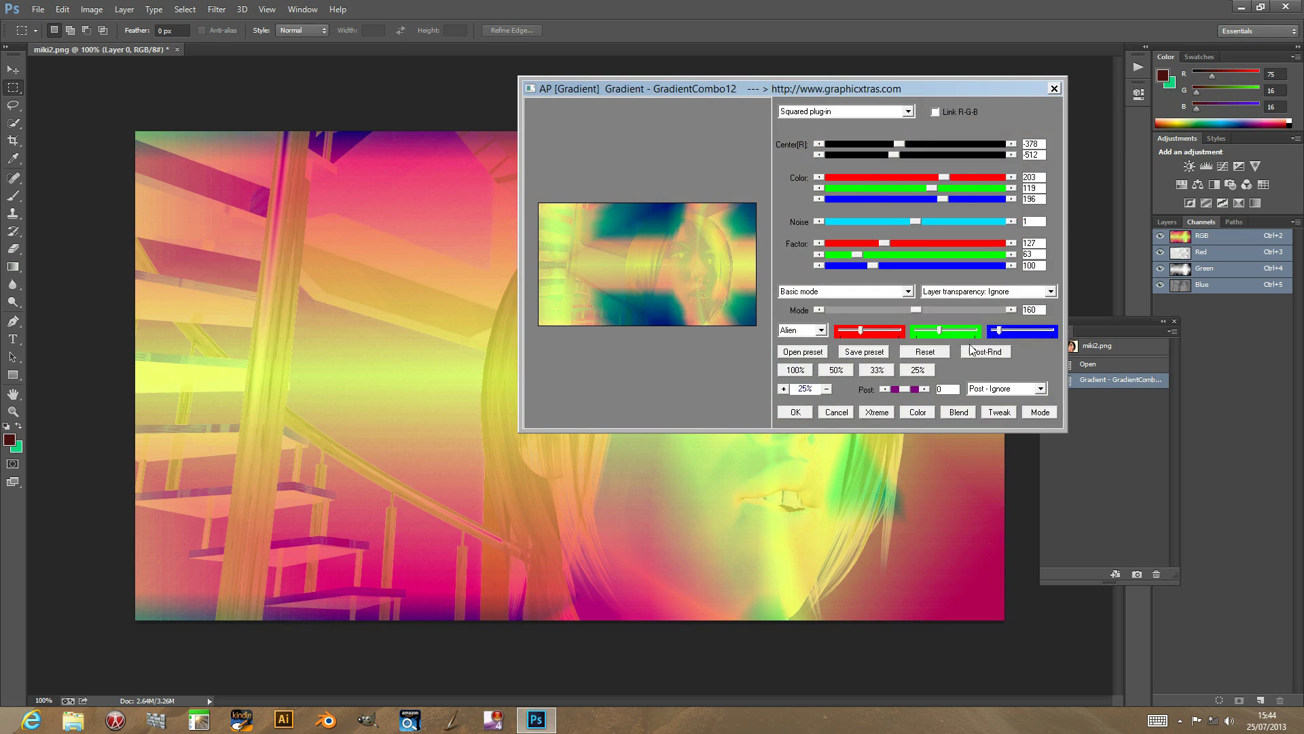
{"action": "left_click", "coordinate": [1040, 387]}
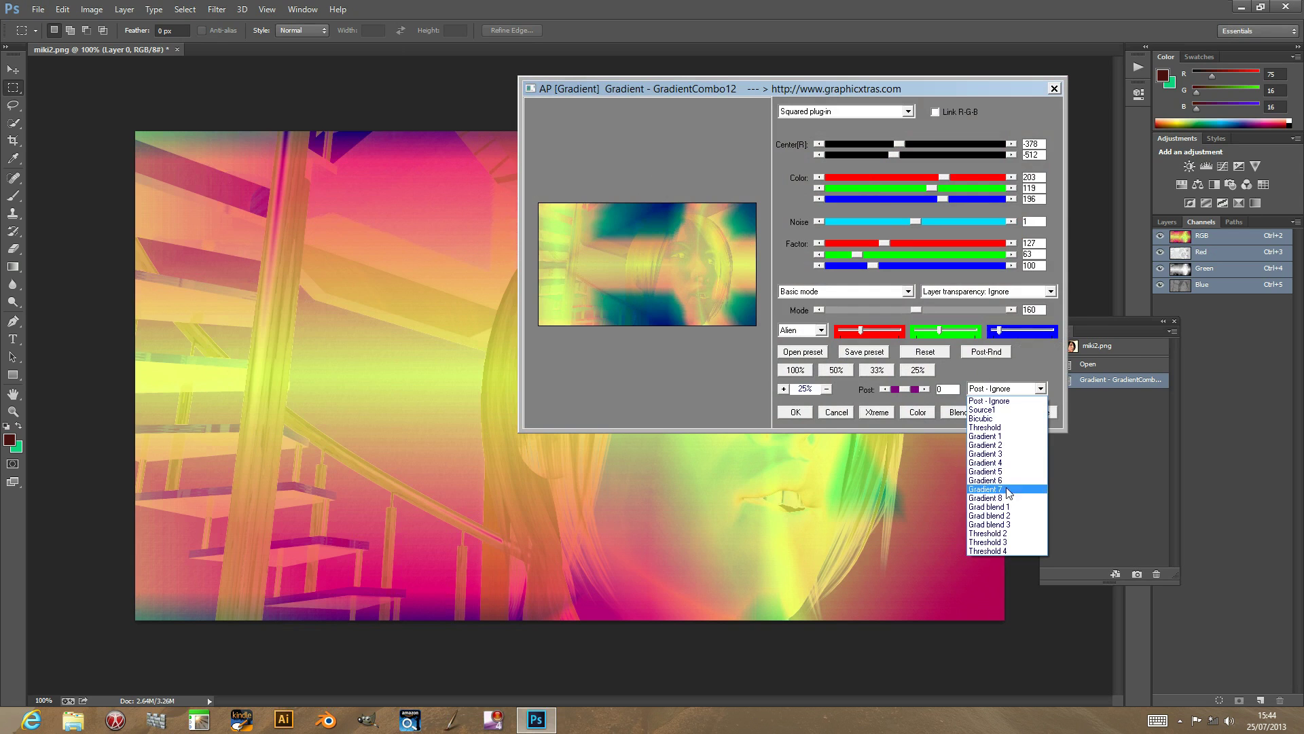
{"action": "left_click", "coordinate": [1012, 480]}
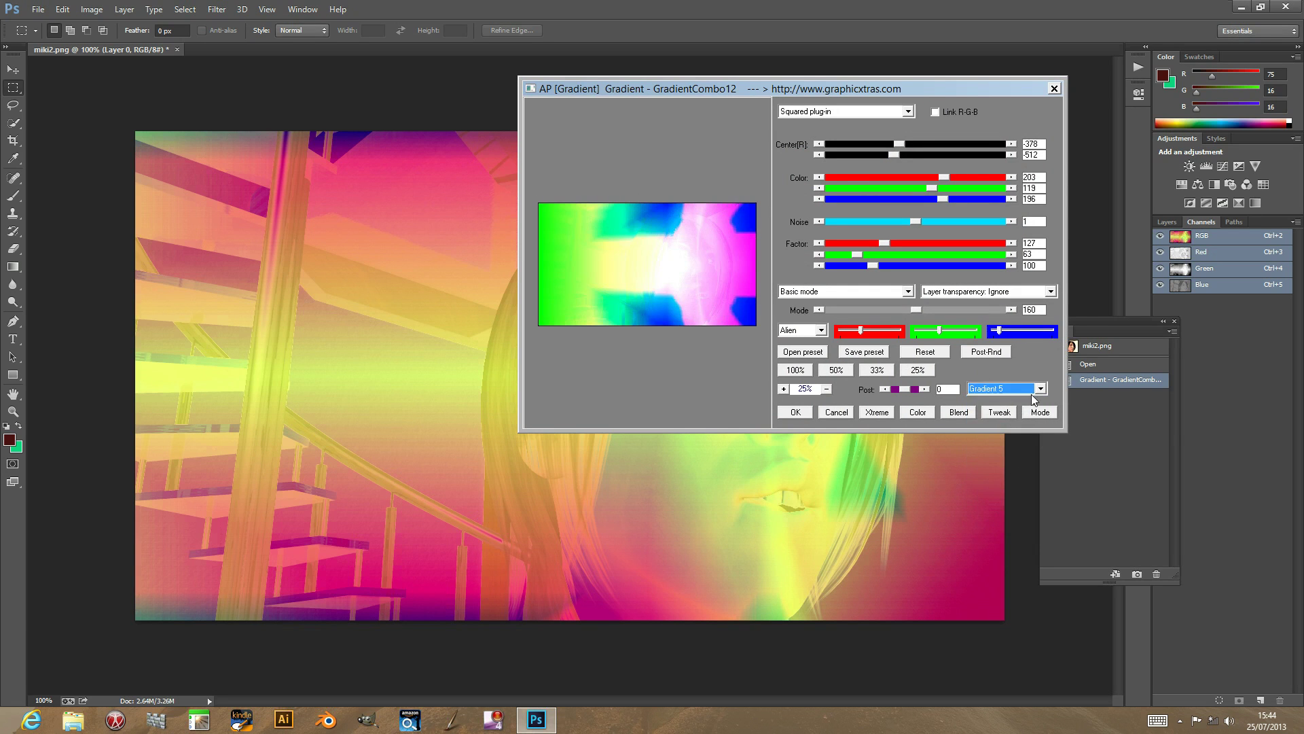
- Randomize the Gradient 5 post effect repeatedly until it gives a pattern of concentric rings
{"action": "left_click", "coordinate": [990, 354]}
{"action": "left_click", "coordinate": [991, 353]}
{"action": "left_click", "coordinate": [992, 353]}
{"action": "left_click", "coordinate": [992, 354]}
{"action": "left_click", "coordinate": [992, 354]}
{"action": "left_click", "coordinate": [992, 353]}
{"action": "left_click", "coordinate": [992, 353]}
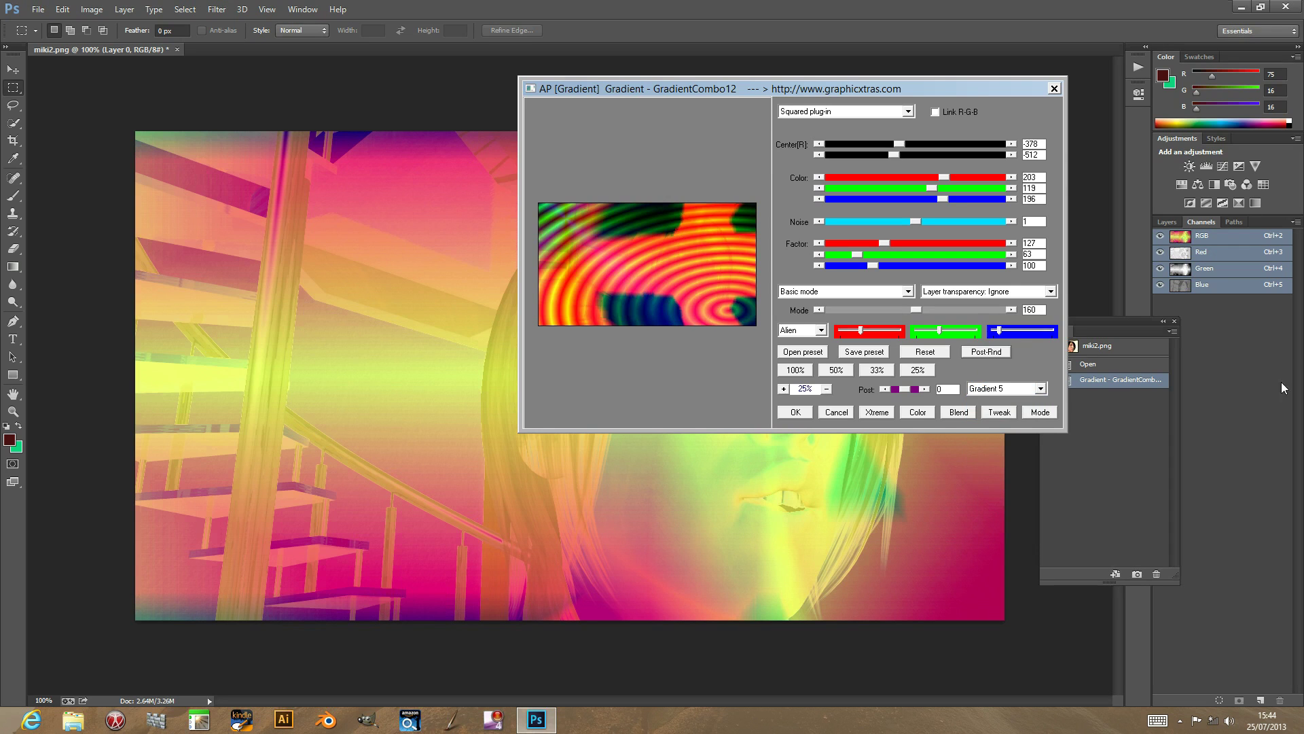
- Vary the ring gradient with repeated Tweak randomizations and a Color randomization, and apply the filter to the image
{"action": "left_click", "coordinate": [1005, 413]}
{"action": "left_click", "coordinate": [1006, 414]}
{"action": "left_click", "coordinate": [1008, 415]}
{"action": "left_click", "coordinate": [1009, 416]}
{"action": "left_click", "coordinate": [1008, 416]}
{"action": "left_click", "coordinate": [1008, 416]}
{"action": "left_click", "coordinate": [1009, 417]}
{"action": "left_click", "coordinate": [1008, 417]}
{"action": "left_click", "coordinate": [916, 413]}
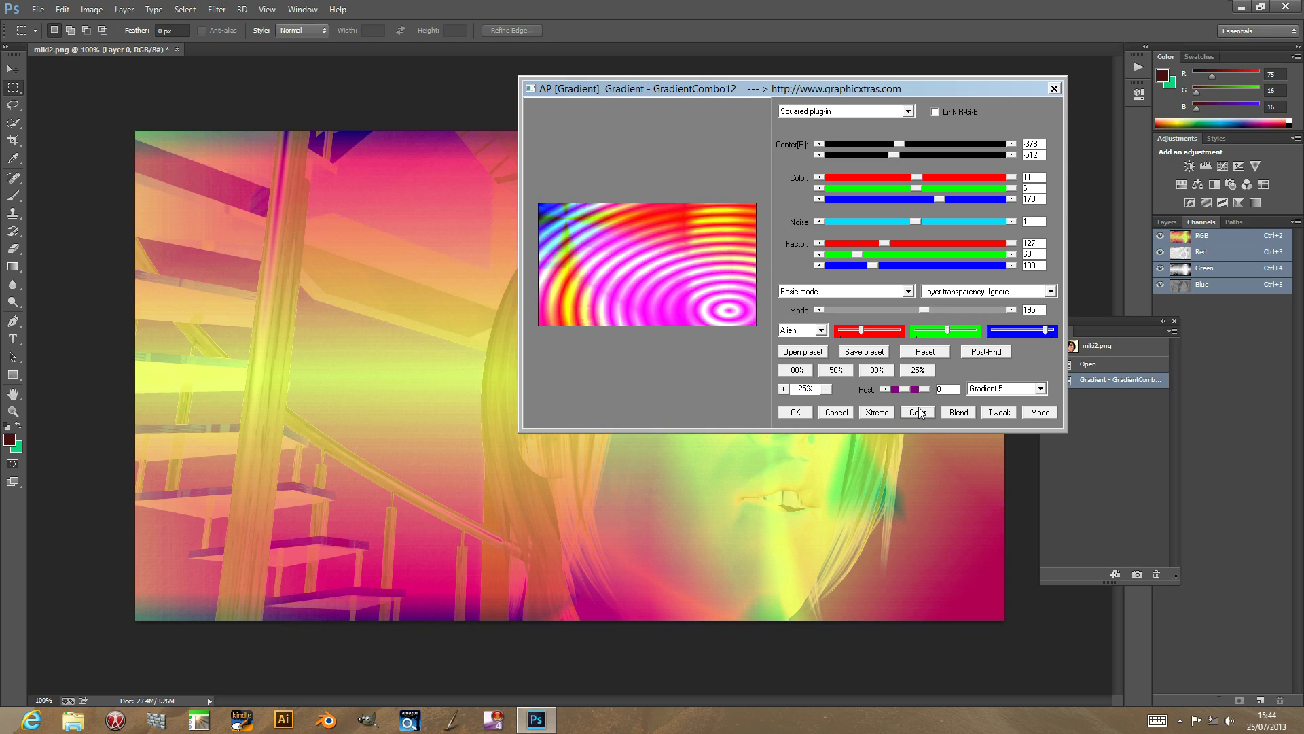
{"action": "left_click", "coordinate": [795, 412]}
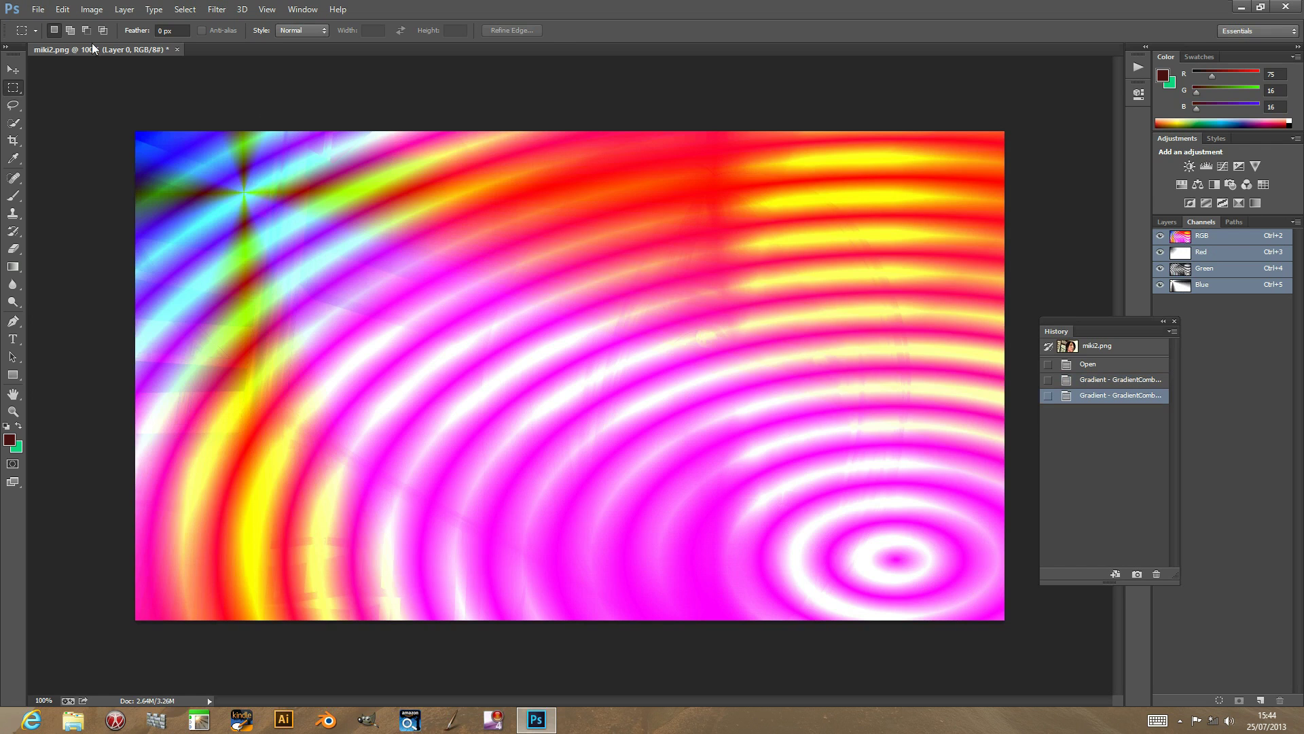
- Fade the last gradient filter using Overlay mode at 100% opacity
{"action": "left_click", "coordinate": [62, 9]}
{"action": "left_click", "coordinate": [77, 69]}
{"action": "left_click", "coordinate": [631, 270]}
{"action": "left_click", "coordinate": [618, 447]}
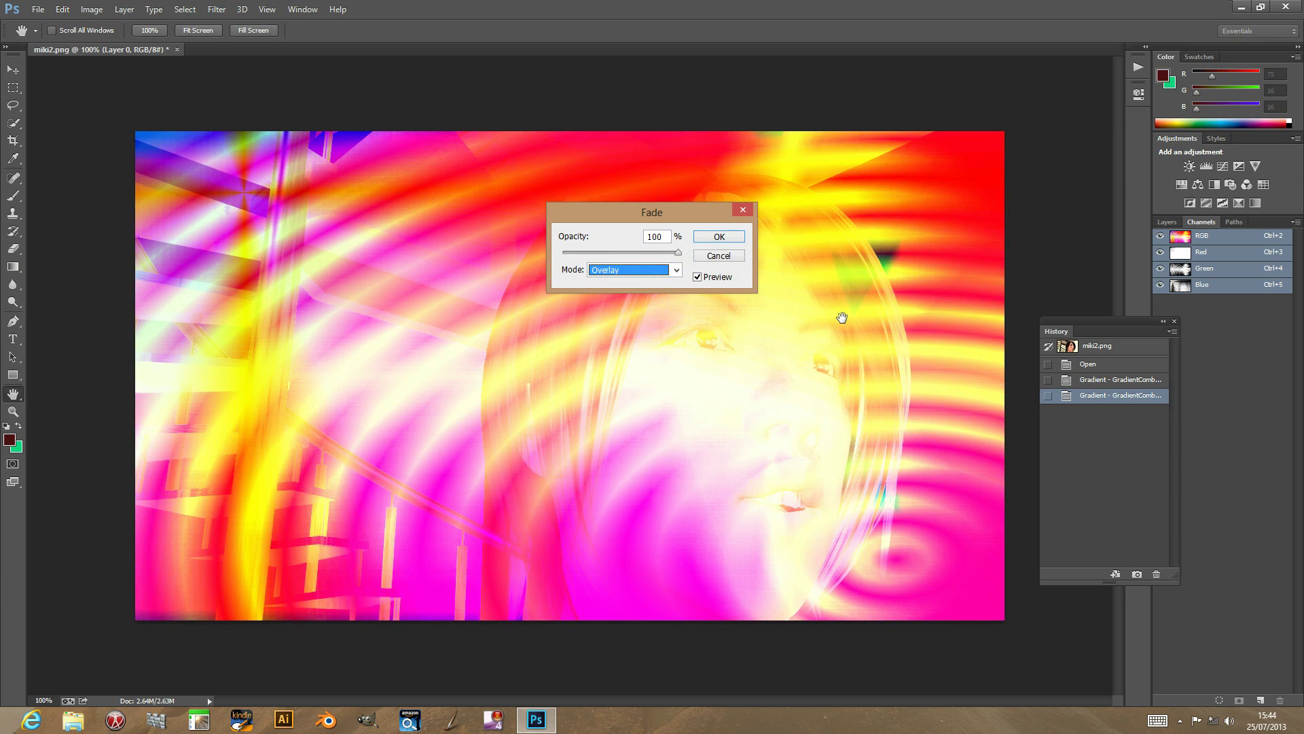